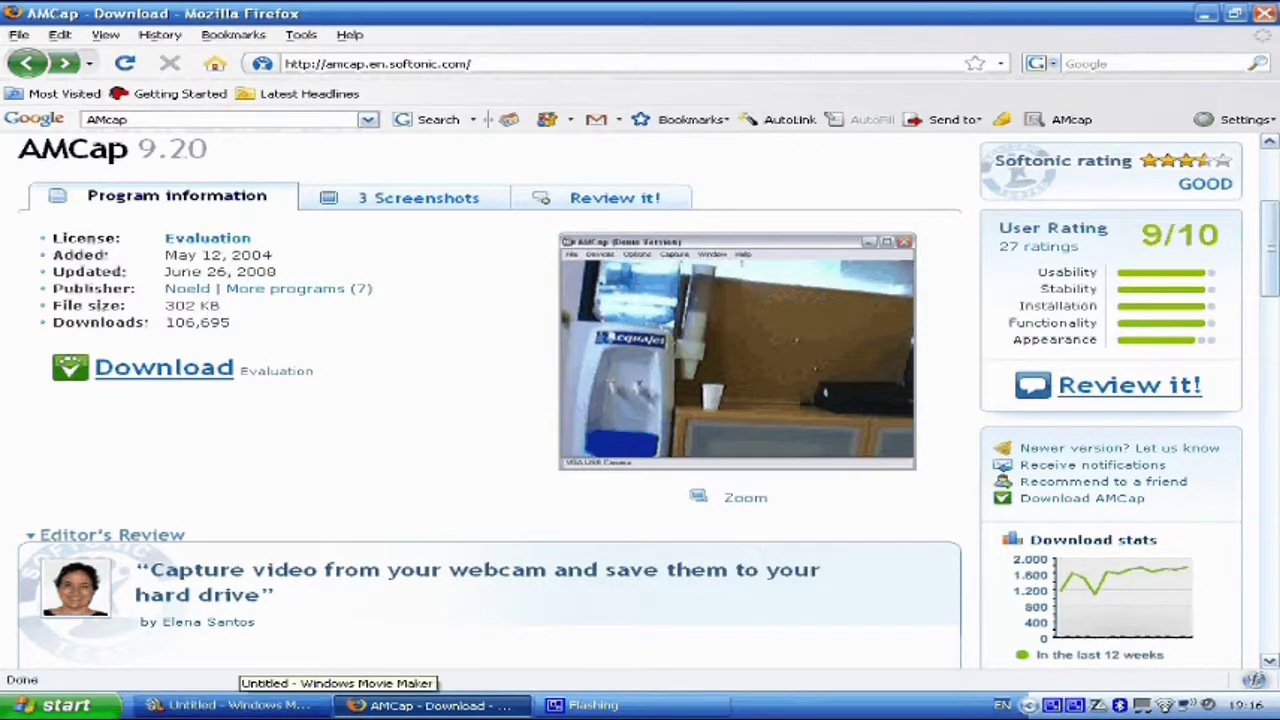
Switch between Movie Maker and the AMCap download page in Firefox, then minimize Movie Maker
left_click(230, 705)
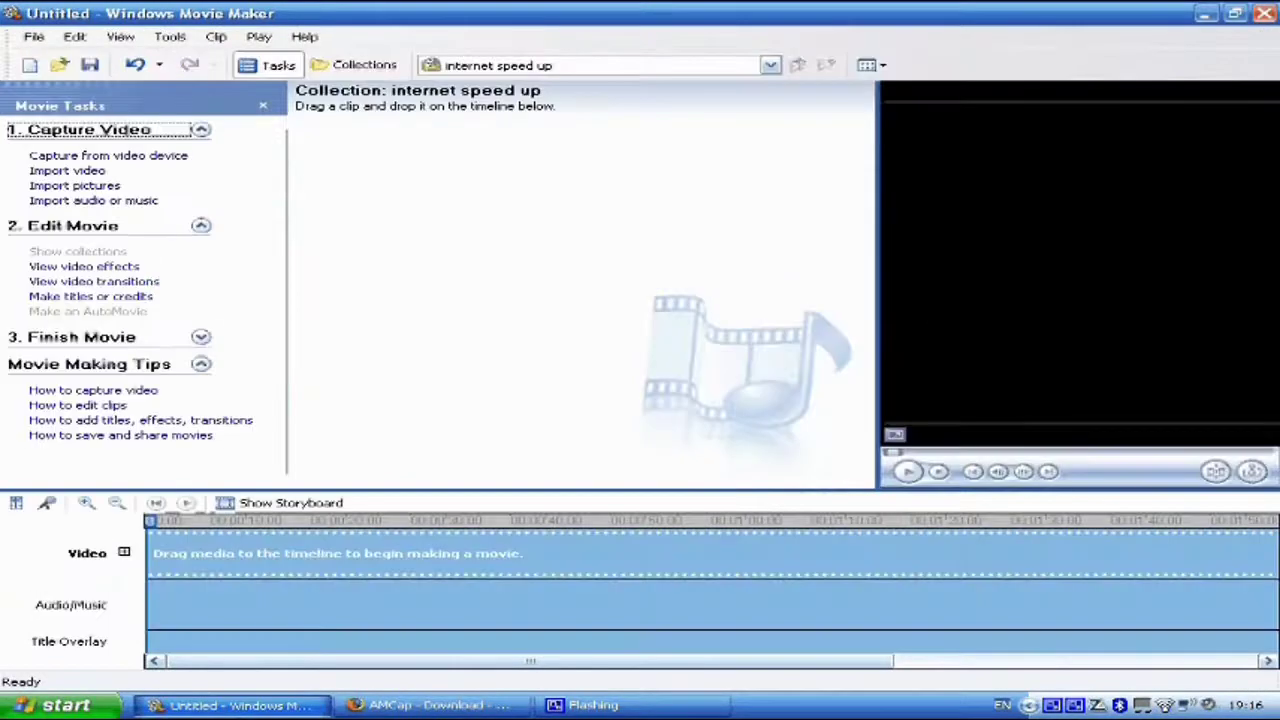
key("alt+Tab")
key("alt+Tab")
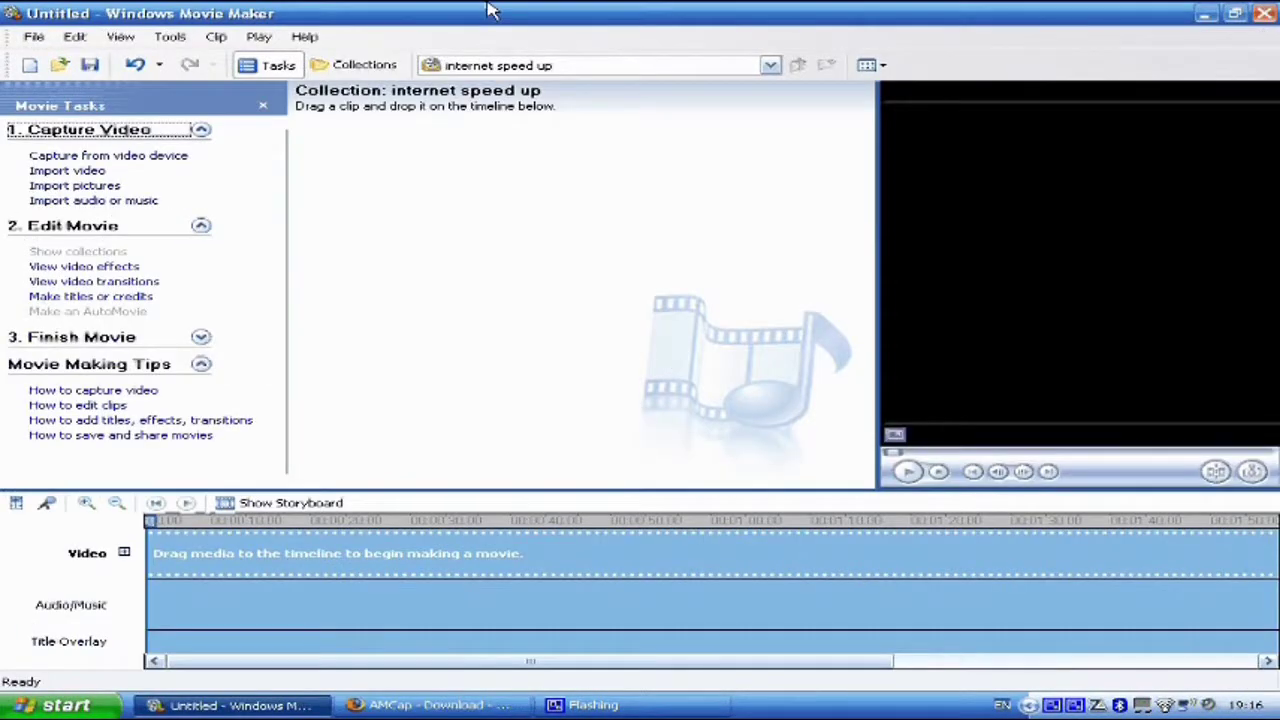
left_click(430, 705)
left_click(303, 707)
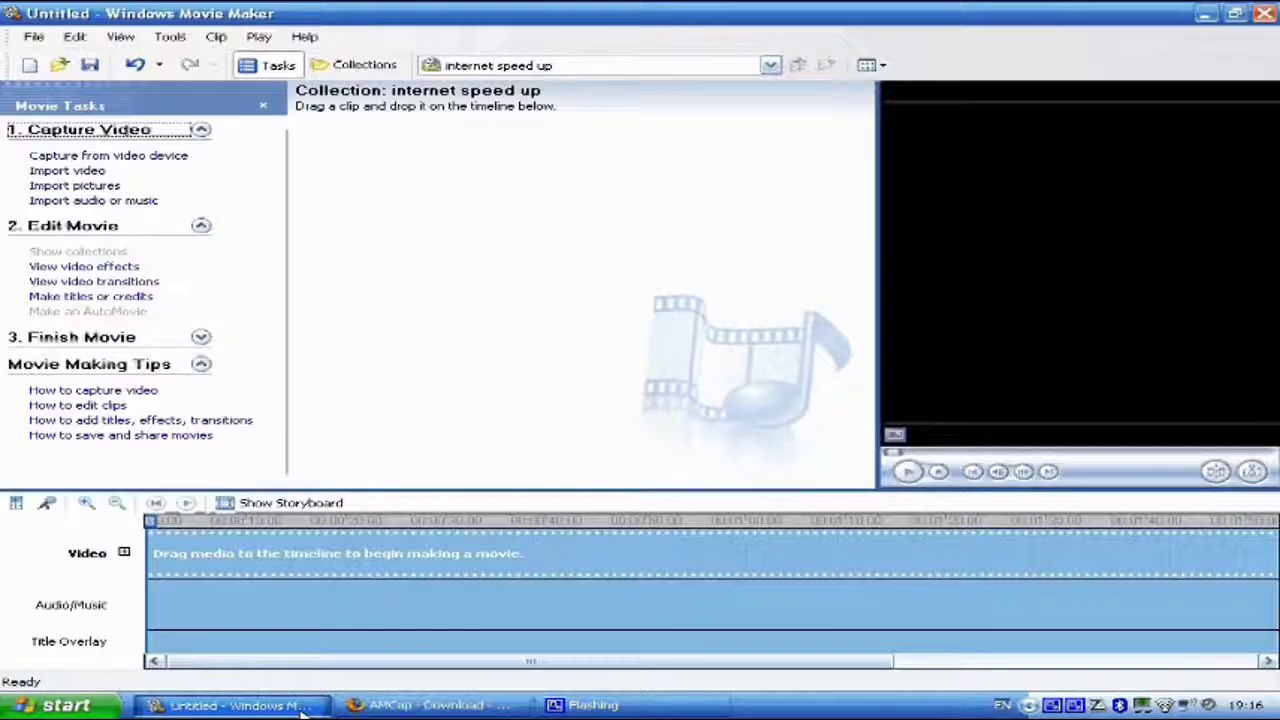
left_click(303, 707)
Launch AMCap from its desktop shortcut and start Movie Maker's Capture from video device wizard
left_click(728, 180)
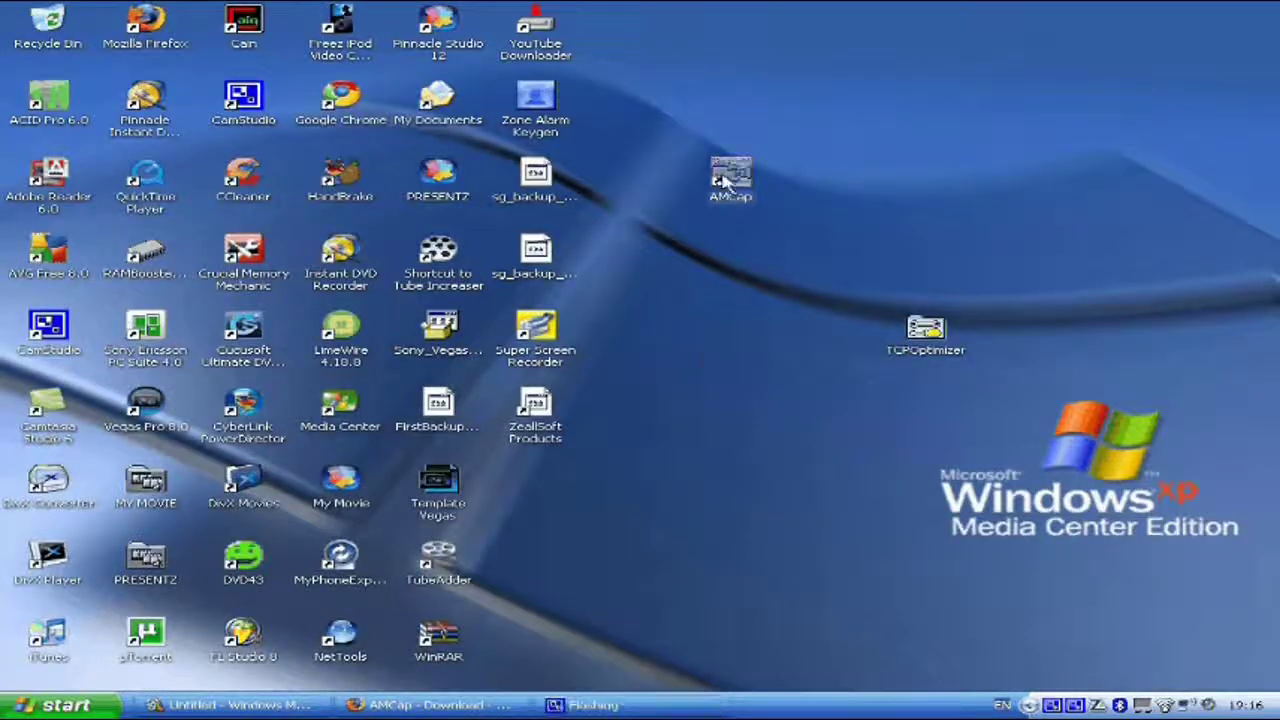
double_click(728, 180)
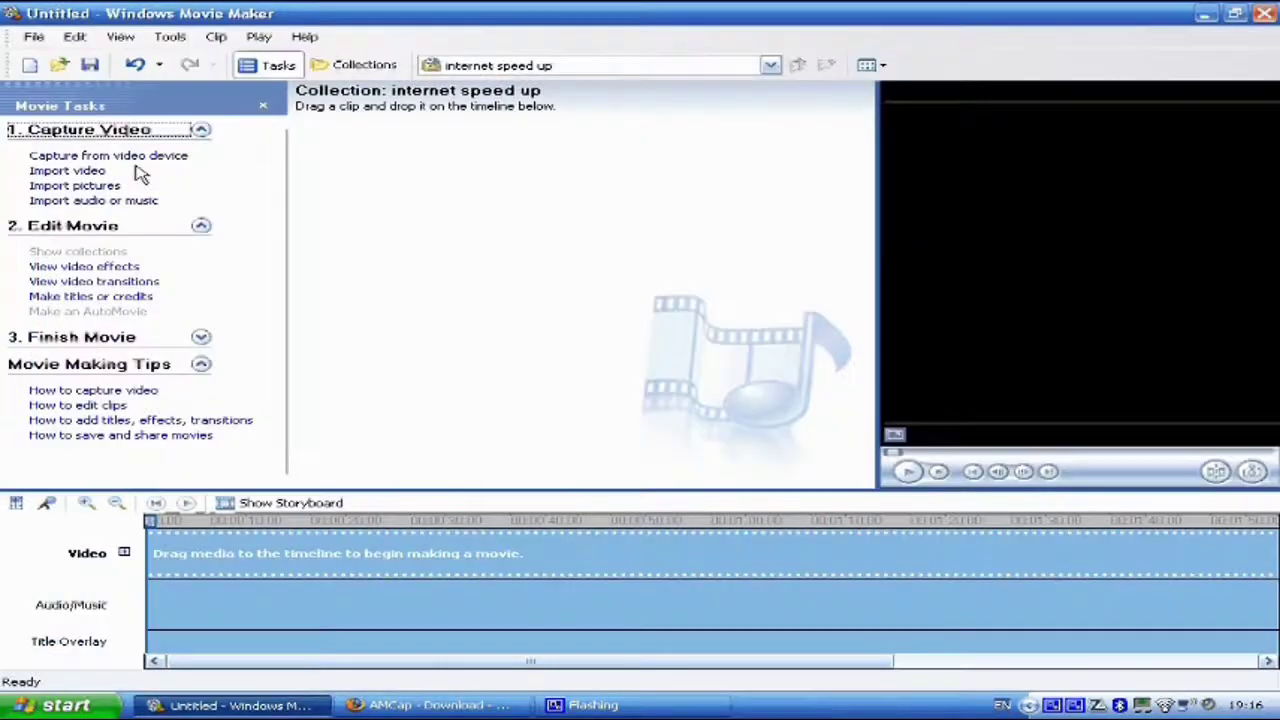
left_click(135, 158)
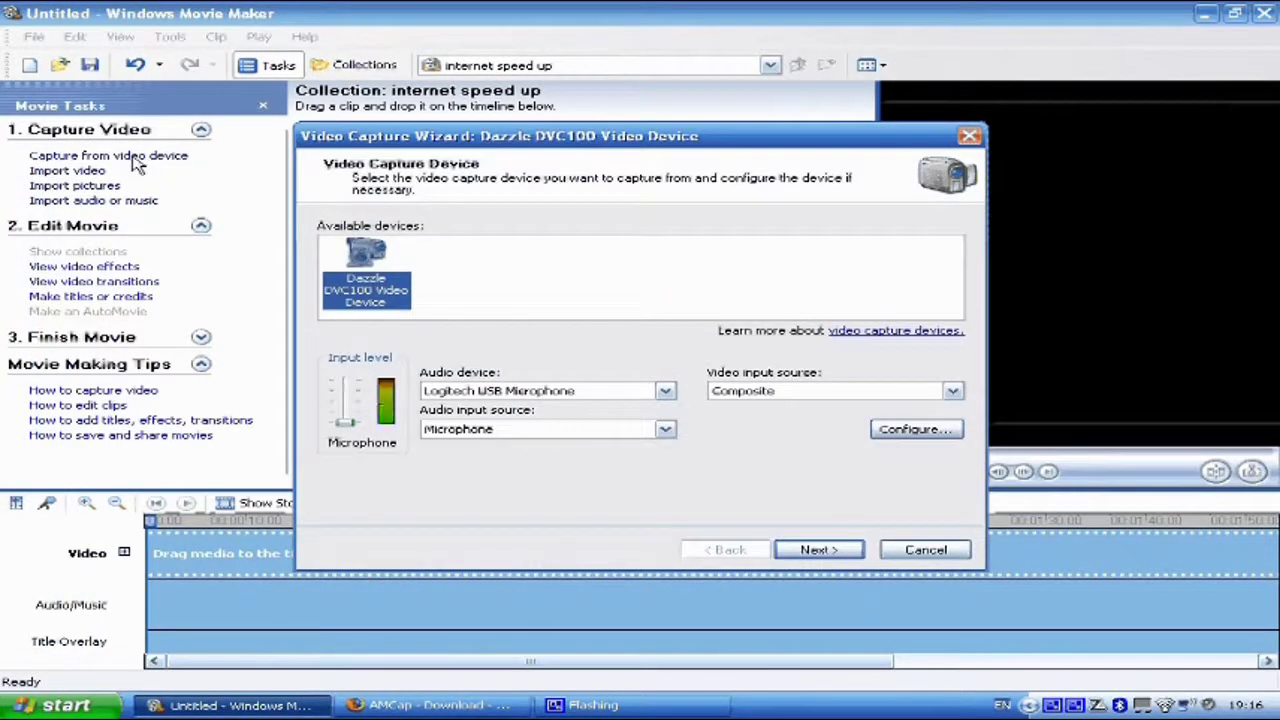
Choose Dazzle DVC100 Audio Device as the audio source and open its camera settings
left_click(531, 392)
left_click(515, 441)
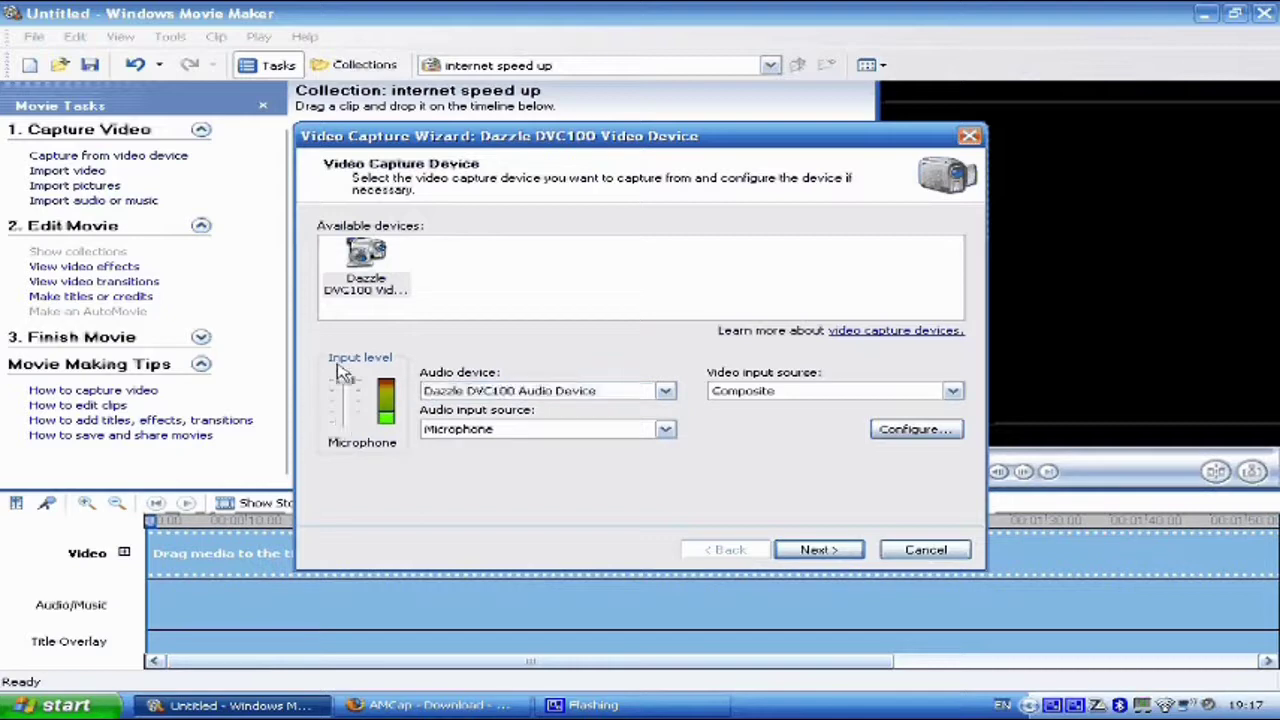
left_click(916, 429)
left_click(476, 313)
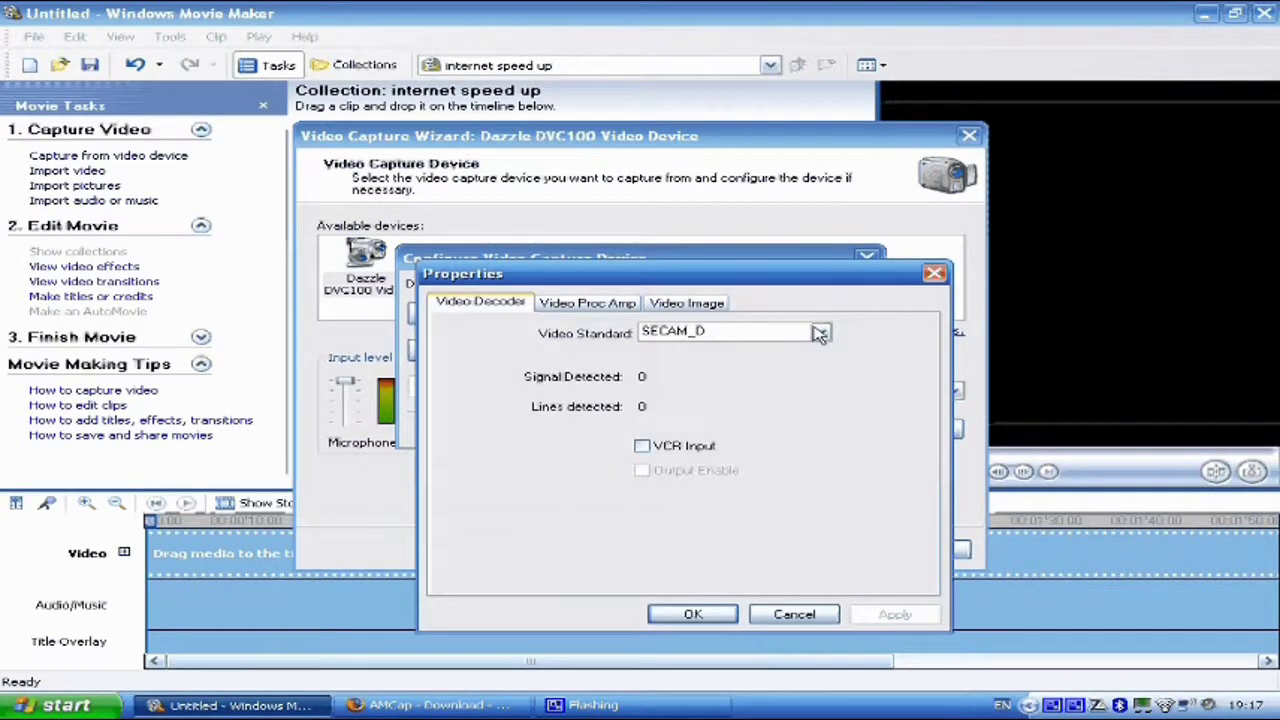
Set the video standard to PAL_B and advance the wizard to the Captured Video File page
left_click(820, 334)
left_click(820, 334)
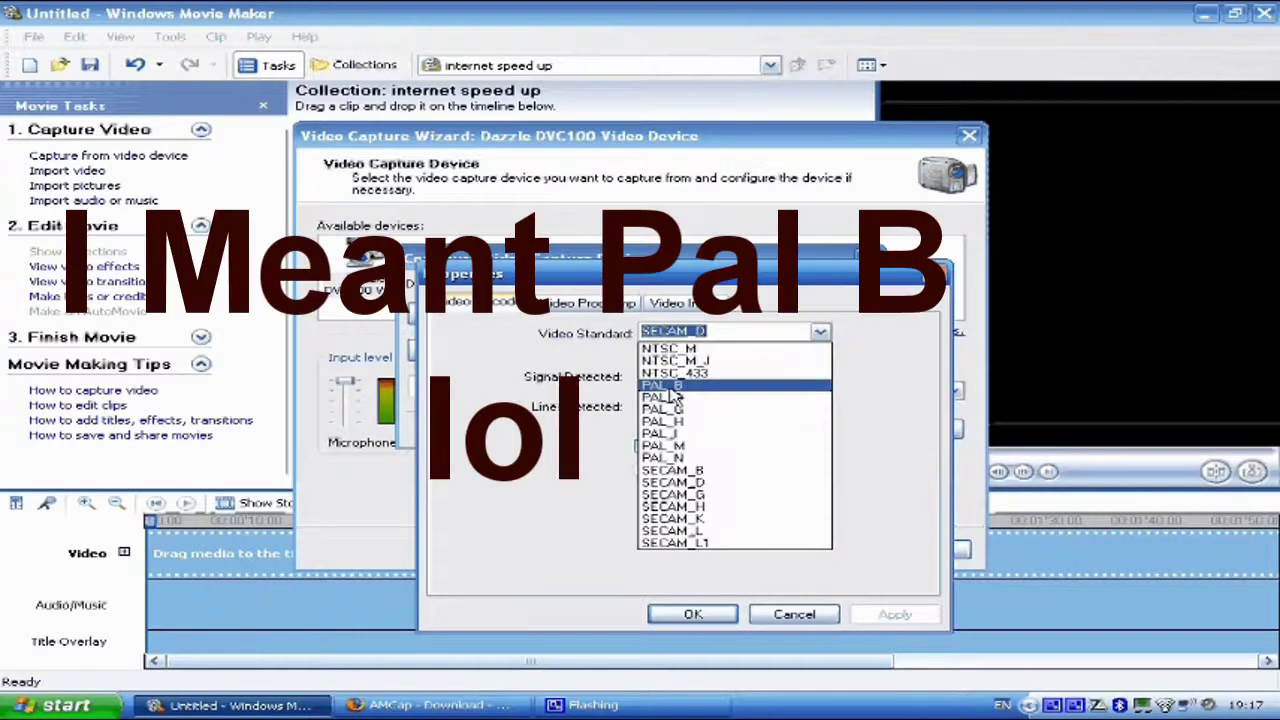
left_click(720, 374)
left_click(895, 617)
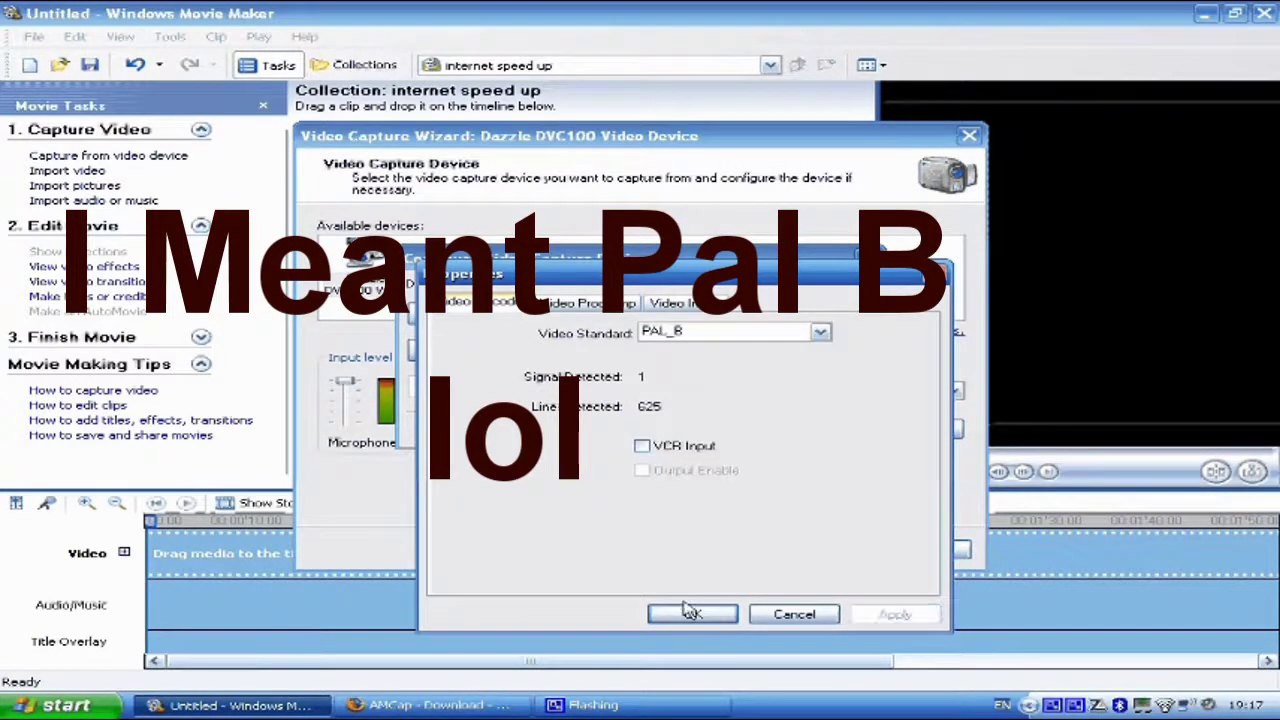
left_click(690, 613)
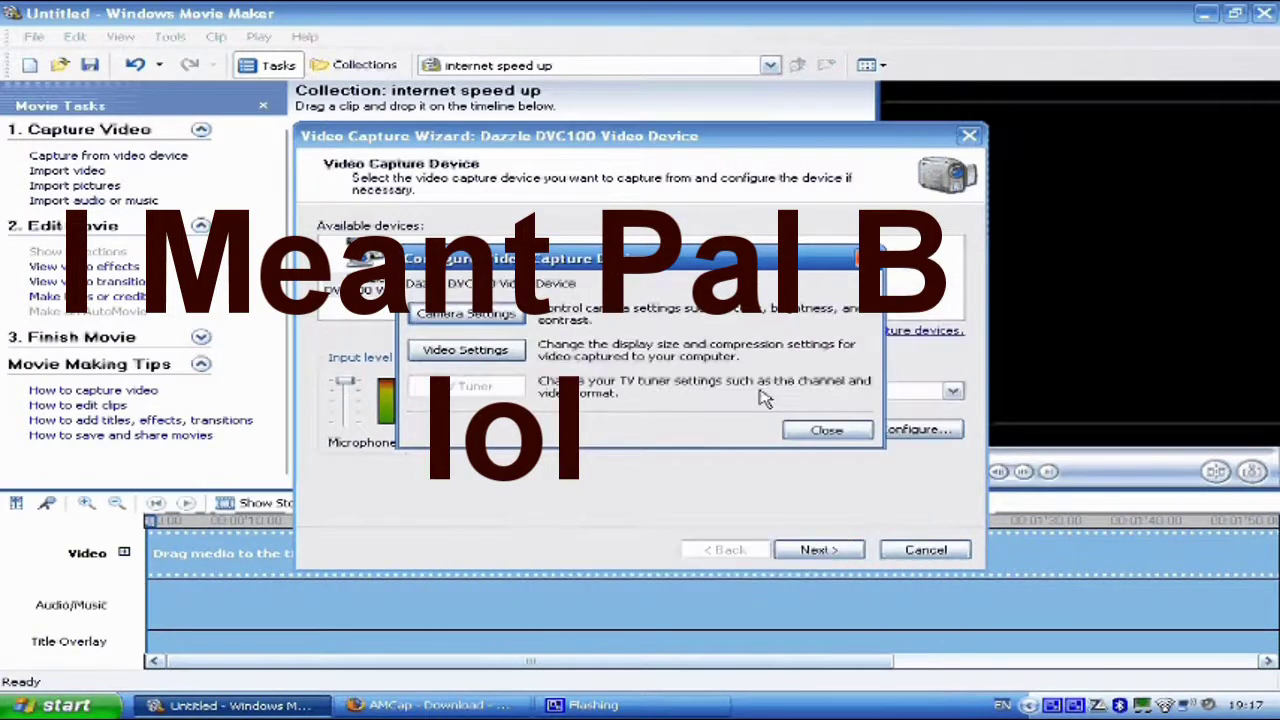
left_click(822, 429)
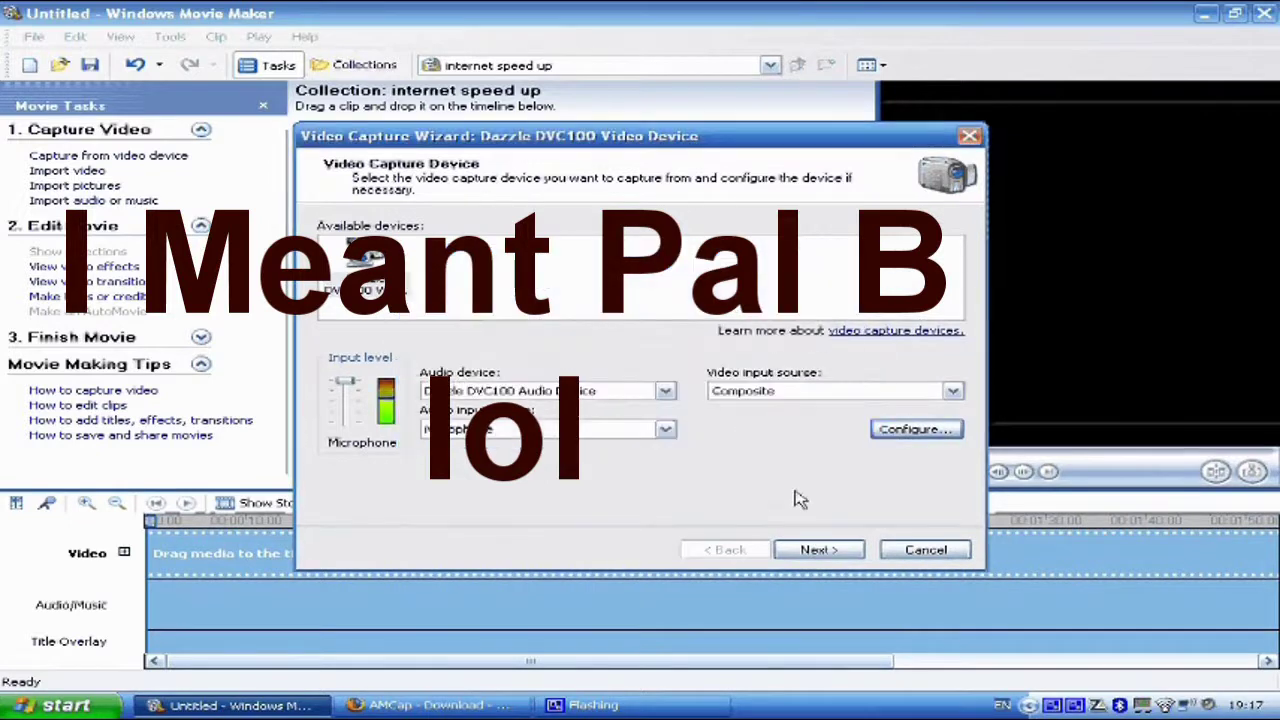
left_click(818, 550)
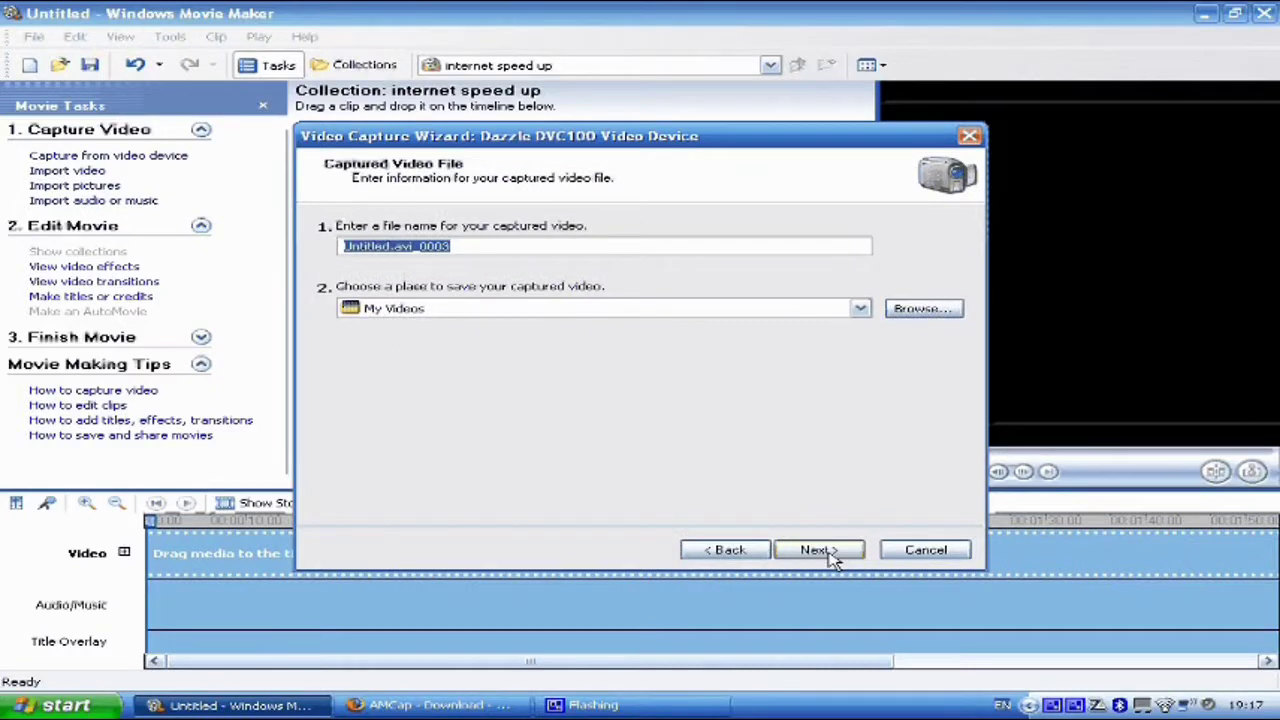
Accept the default Untitled.avi_0003 file name to reach the Capture Video page, then bring up the Start menu
left_click(818, 551)
left_click(826, 552)
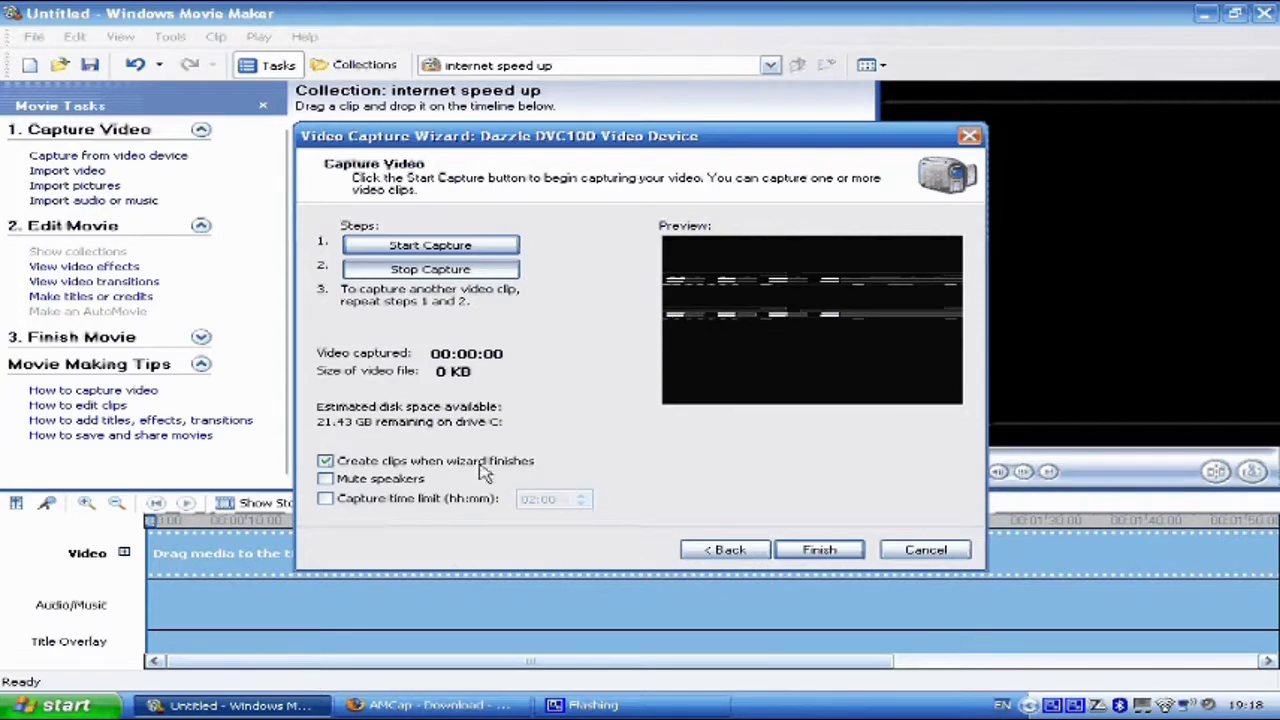
left_click(66, 705)
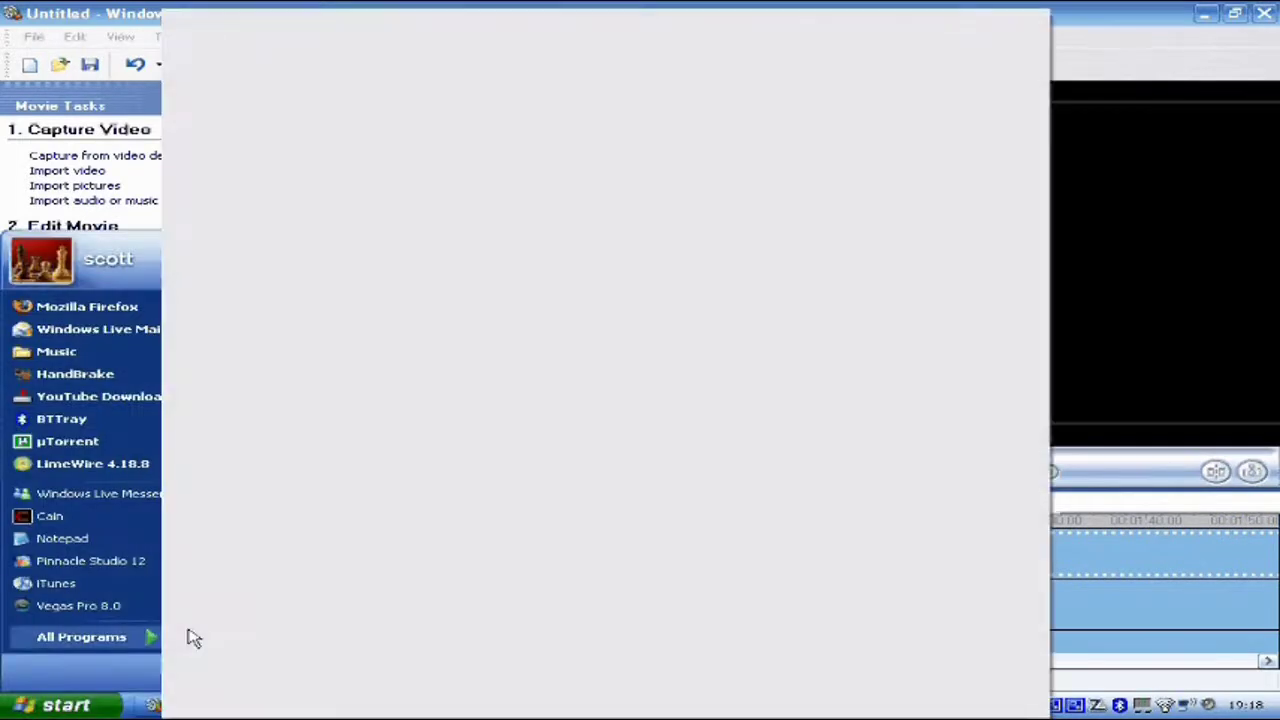
Launch AM Capture from All Programs > Pinnacle Studio 12 > Tools
mouse_move(140, 637)
mouse_move(440, 523)
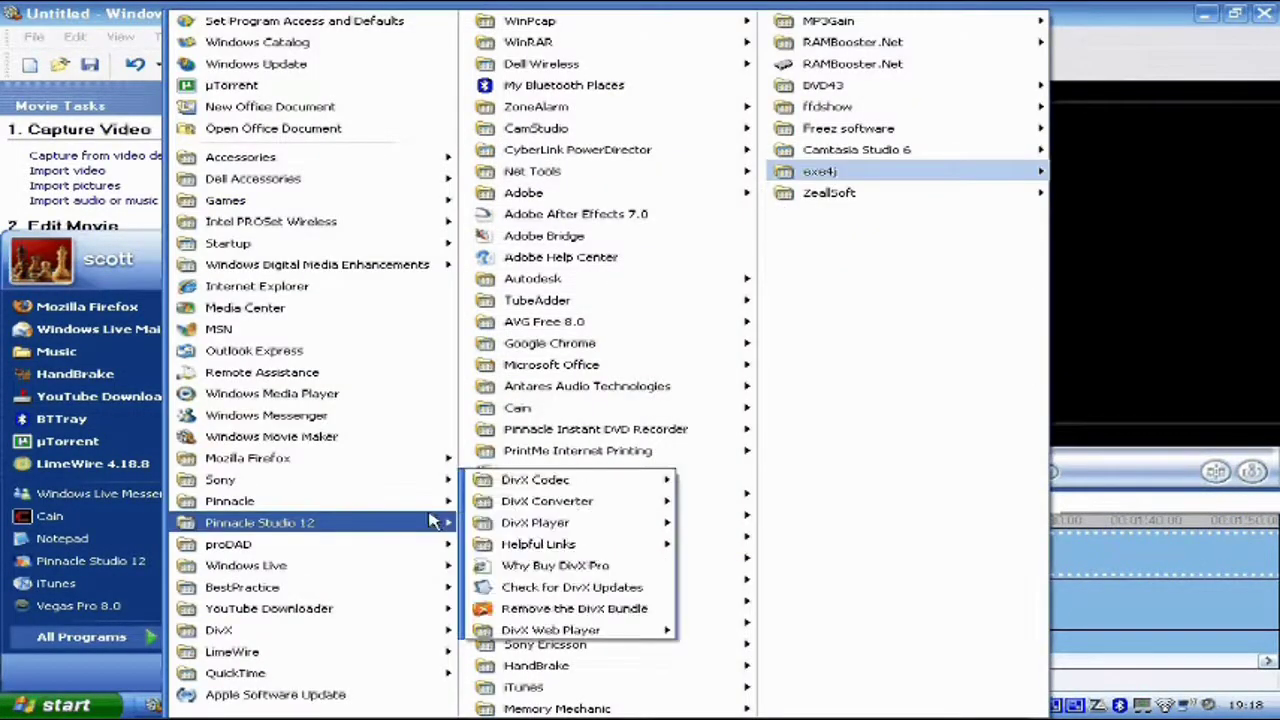
mouse_move(560, 524)
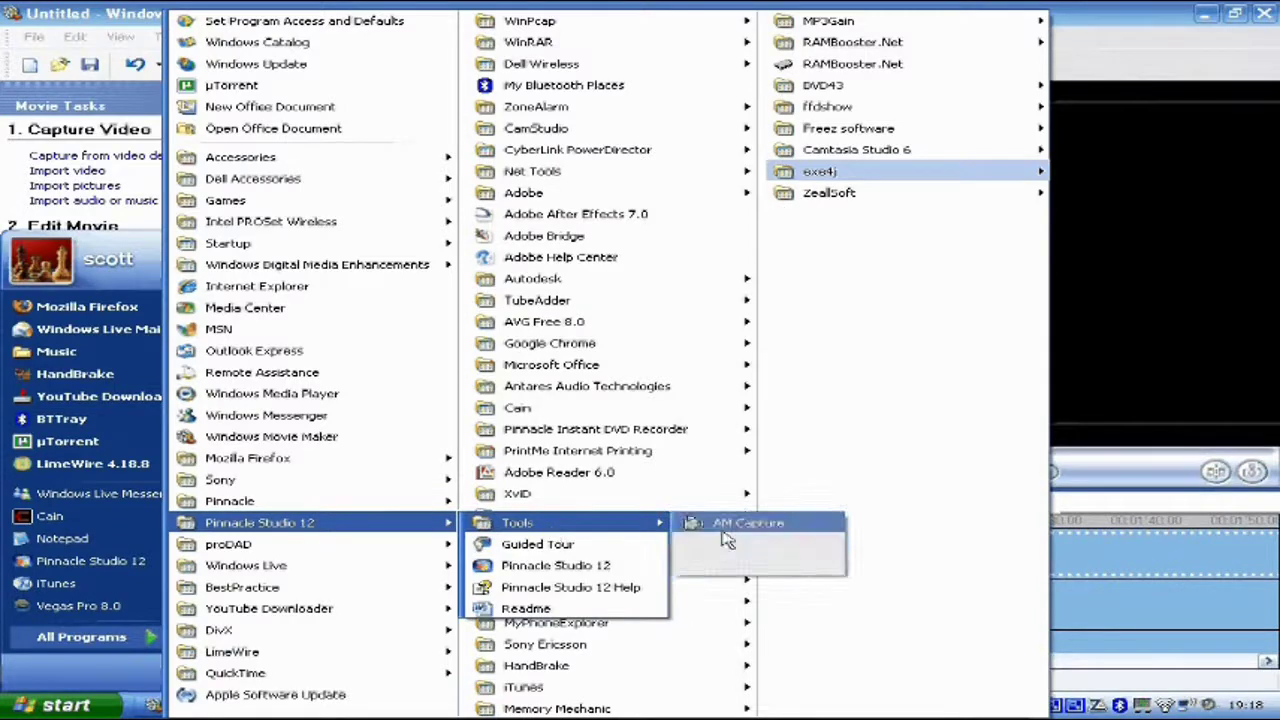
left_click(720, 518)
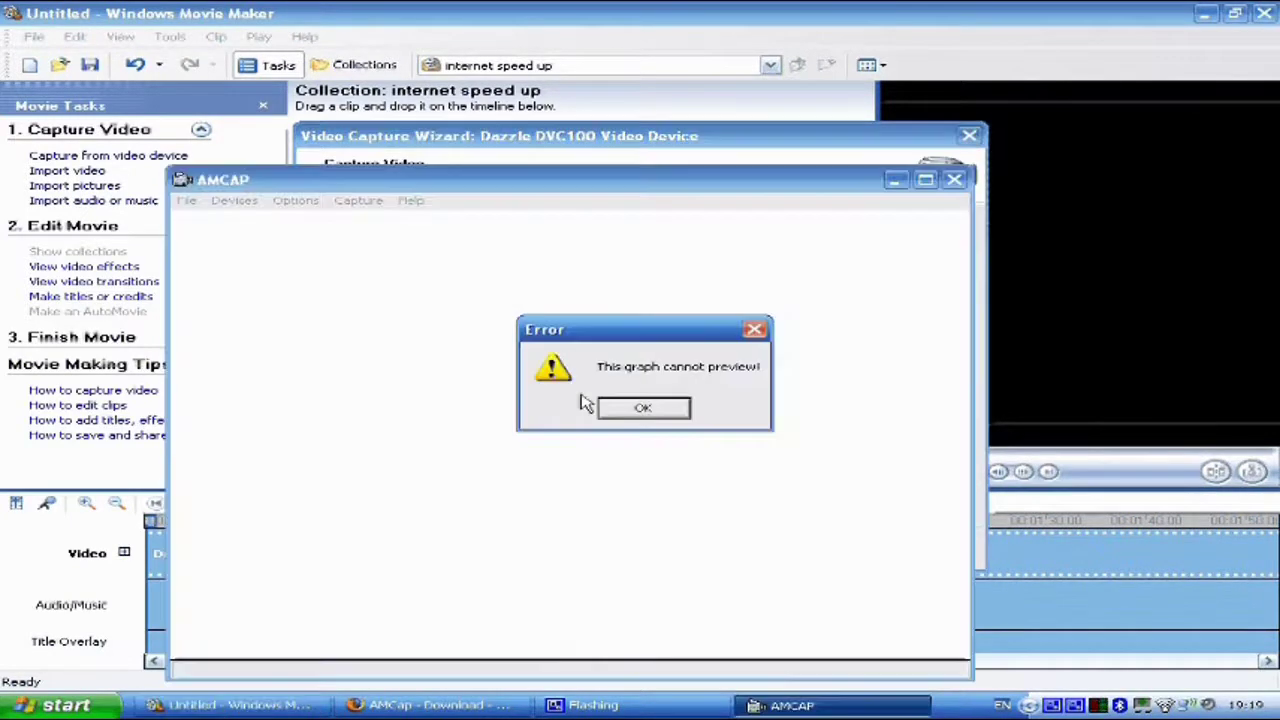
Dismiss AMCap's preview error, confirm the Dazzle DVC100 video and audio devices, and move AMCap to the top
left_click(630, 410)
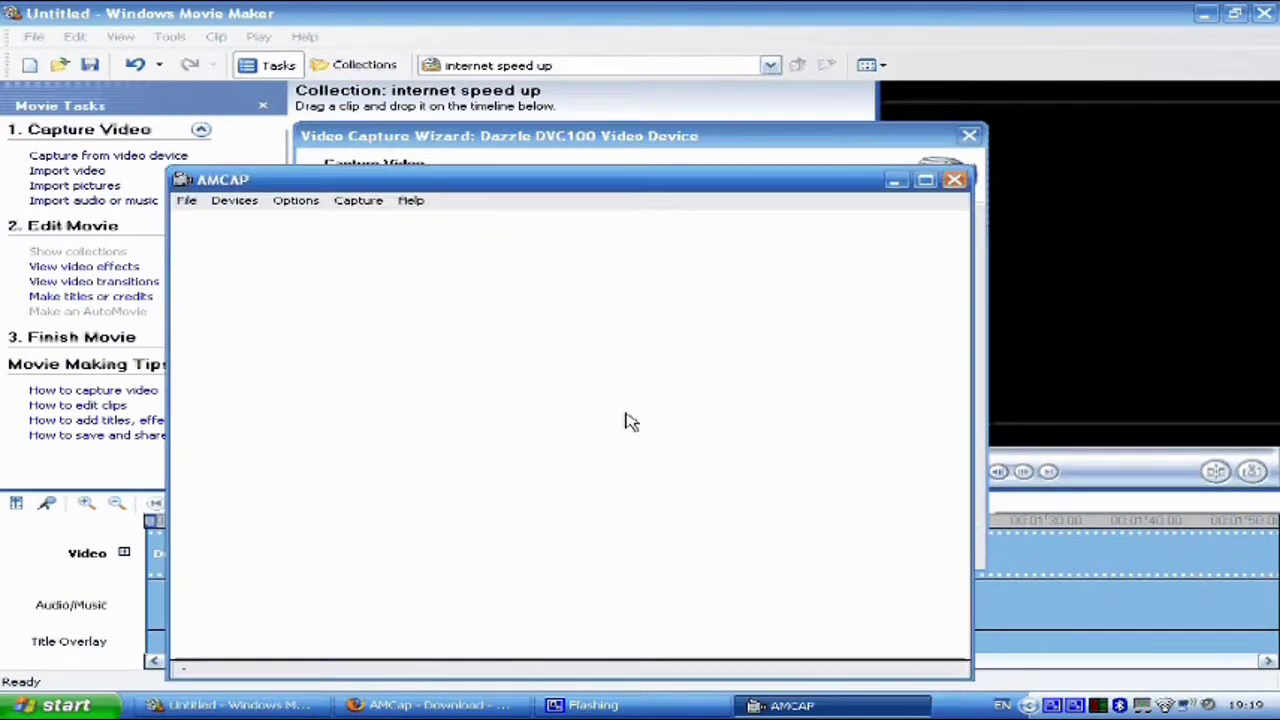
left_click(297, 201)
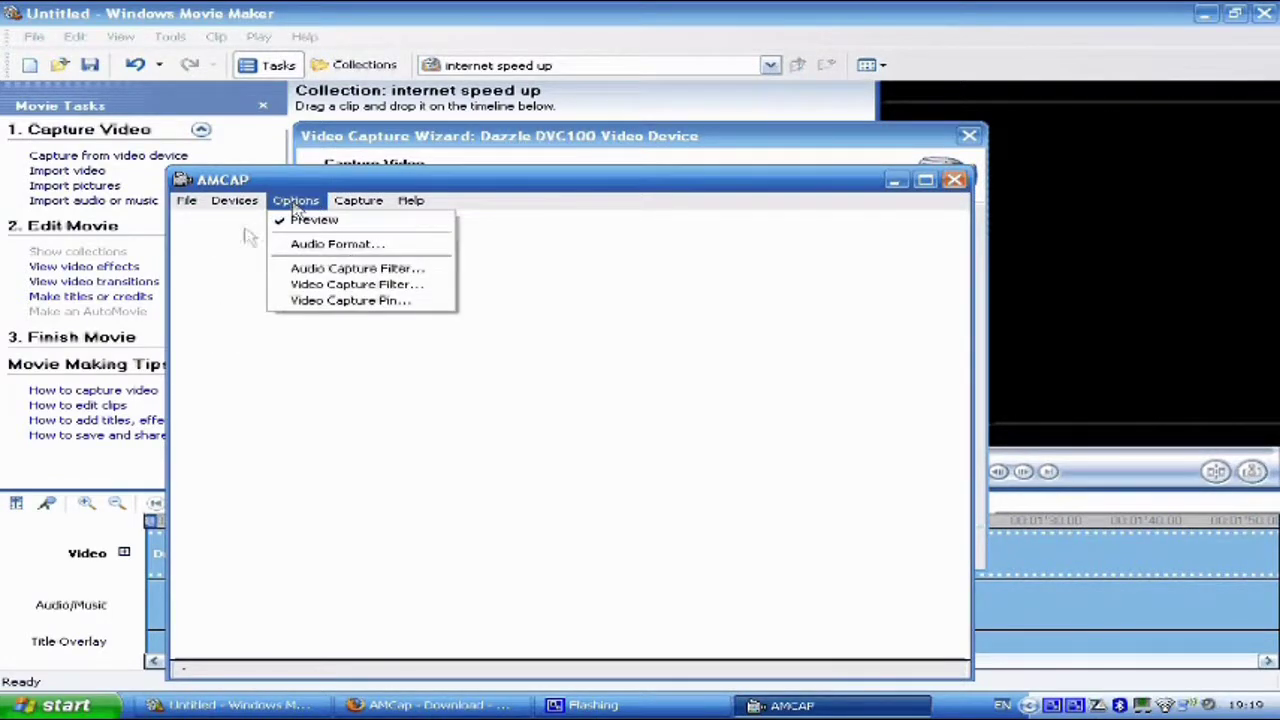
left_click(251, 234)
left_click(240, 203)
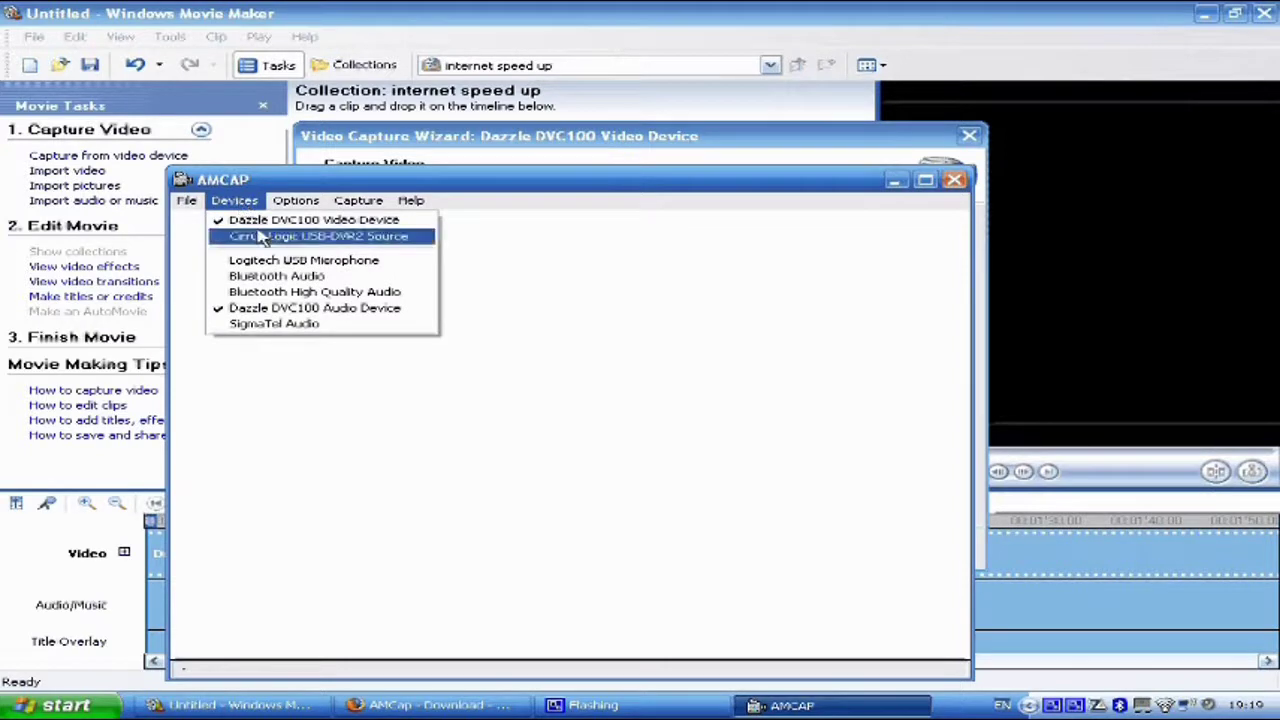
left_click(270, 220)
left_click(234, 200)
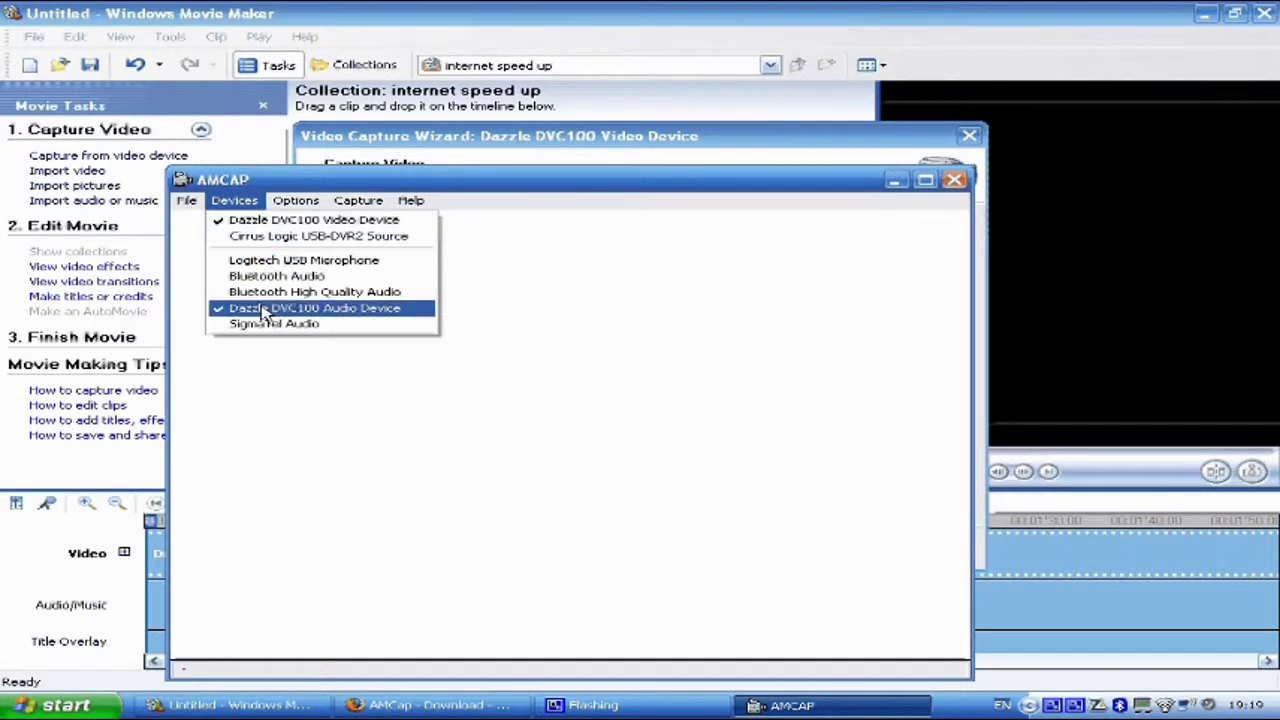
left_click(614, 334)
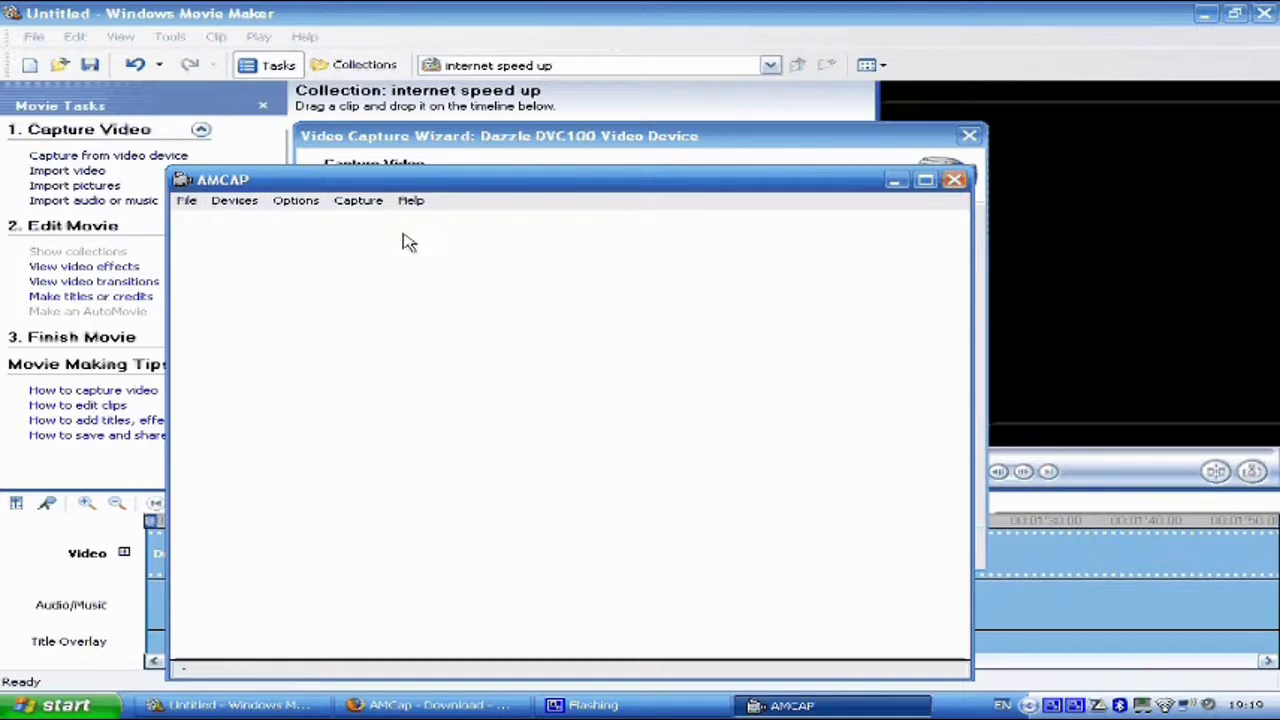
mouse_move(437, 183)
left_mouse_down()
mouse_move(601, 490)
mouse_move(520, 230)
mouse_move(441, 81)
left_mouse_up()
left_click(303, 99)
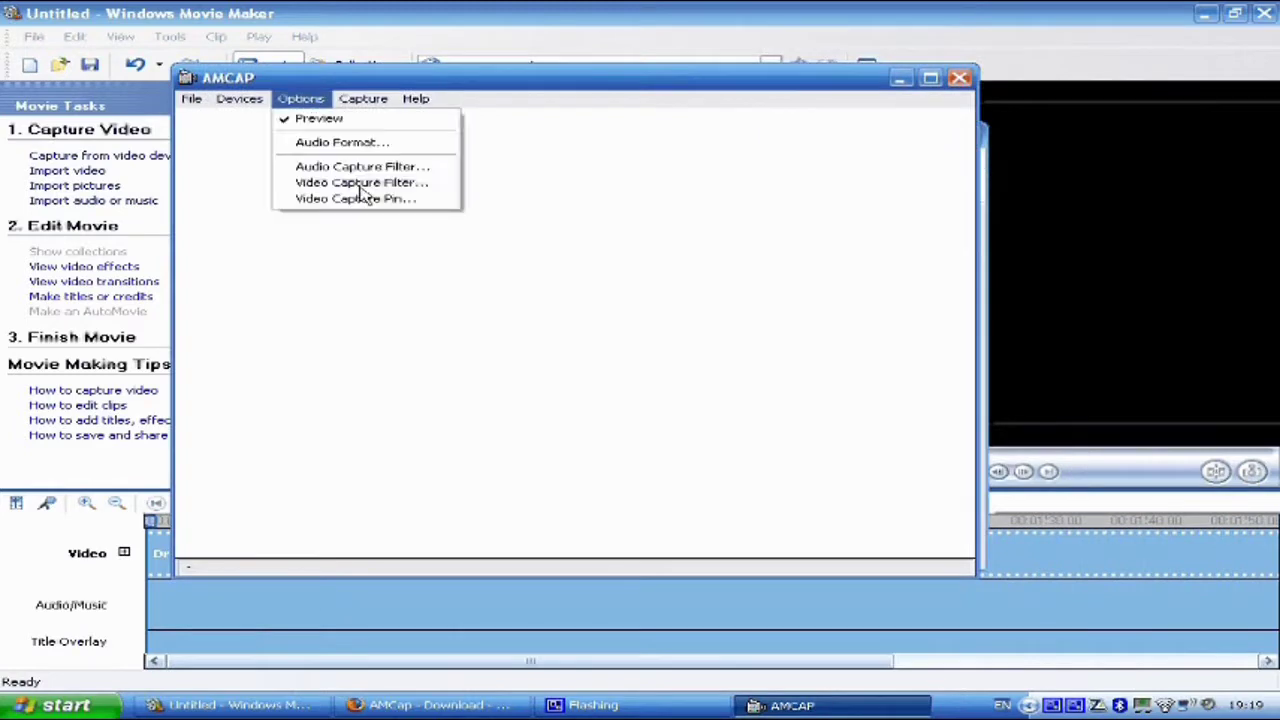
In AMCap's Video Capture Filter settings, try NTSC_433 as the video standard
left_click(362, 185)
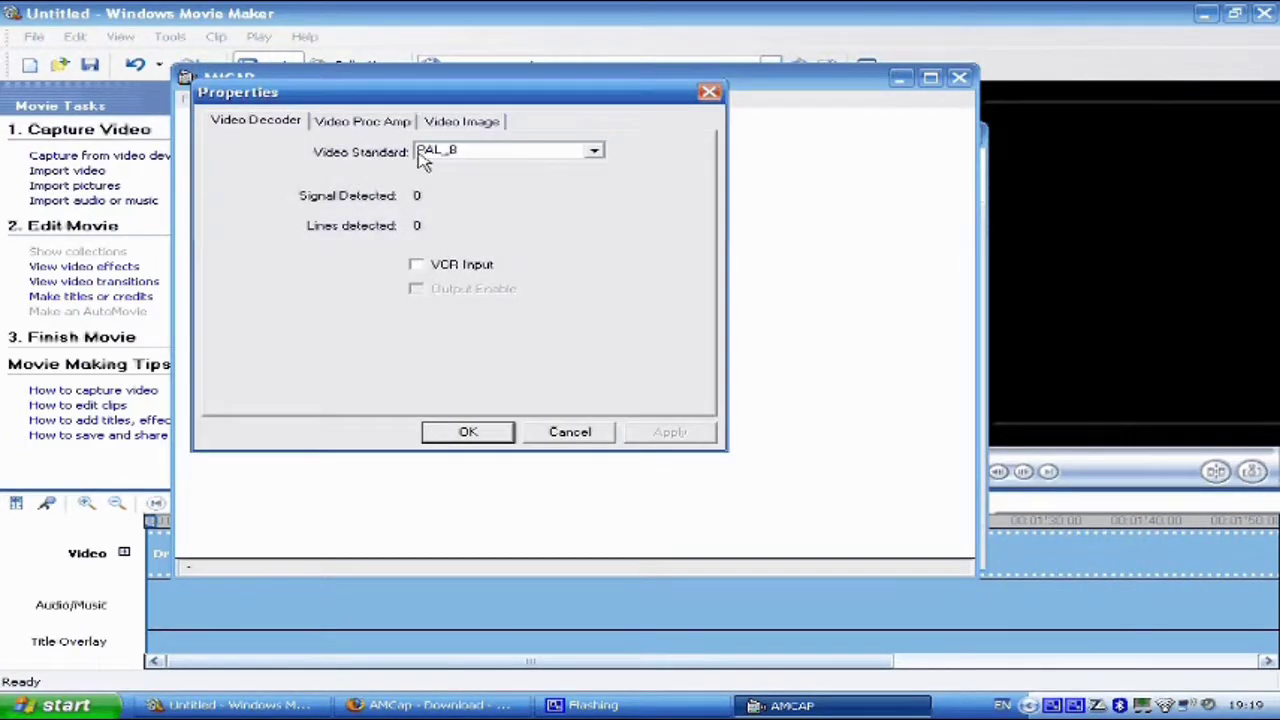
left_click(594, 153)
left_click(595, 155)
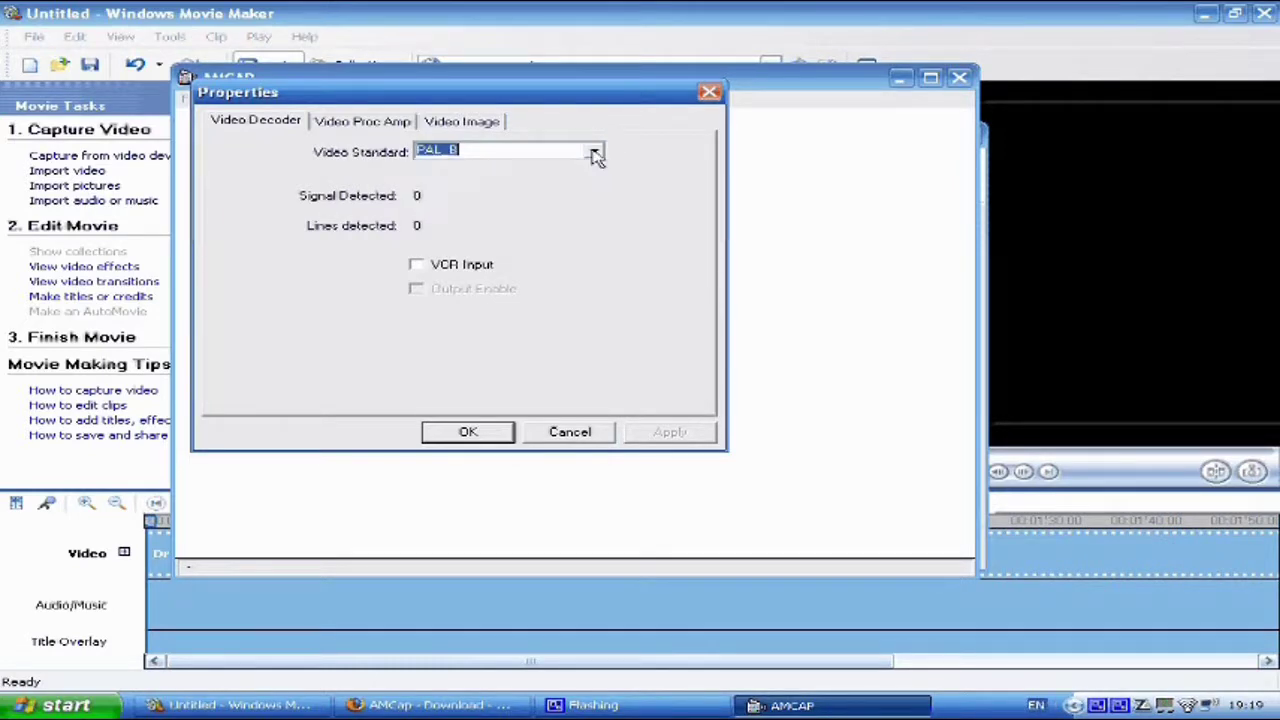
left_click(595, 155)
scroll(557, 190, "up", 3)
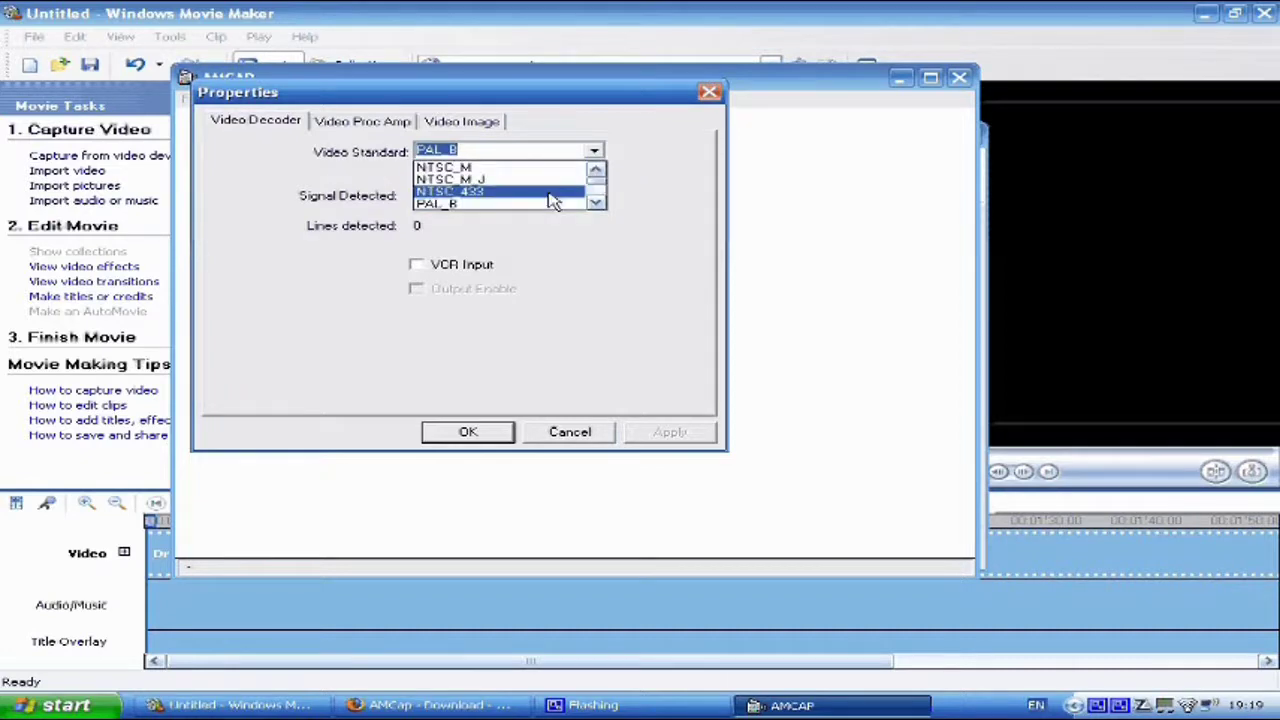
left_click(549, 193)
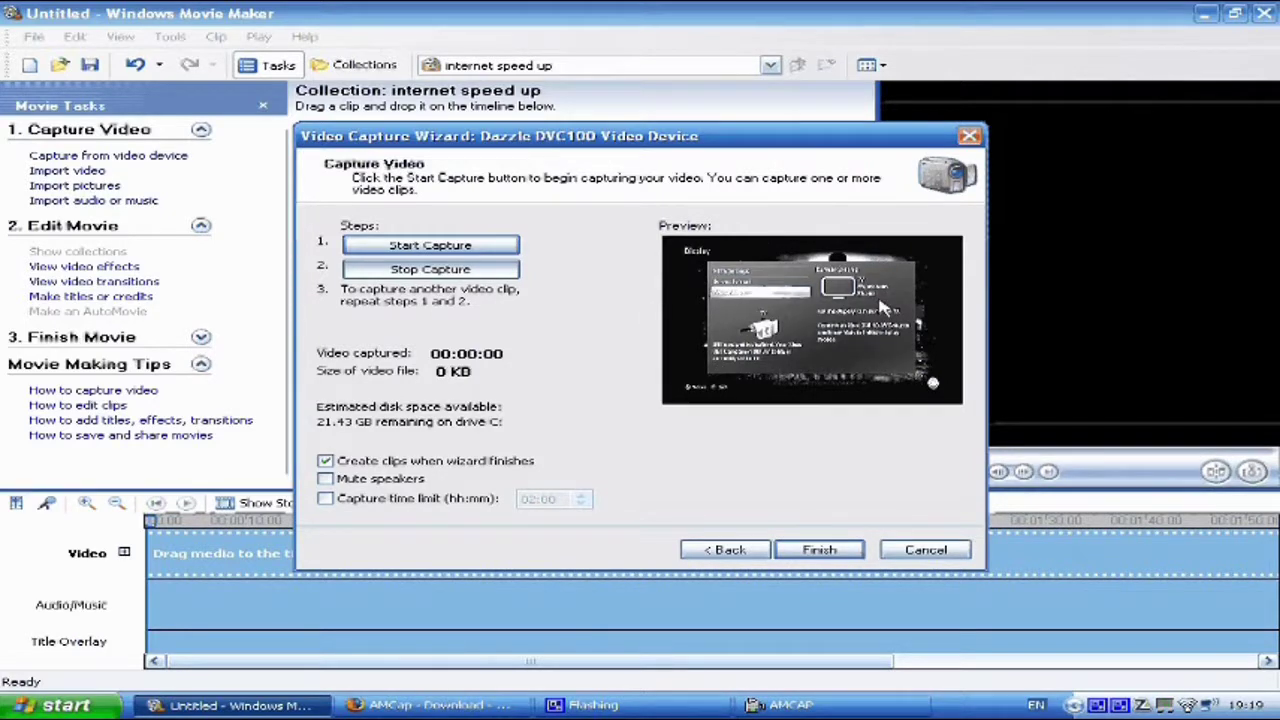
Change the video standard to SECAM_B and return to Movie Maker's capture wizard preview
left_click(840, 705)
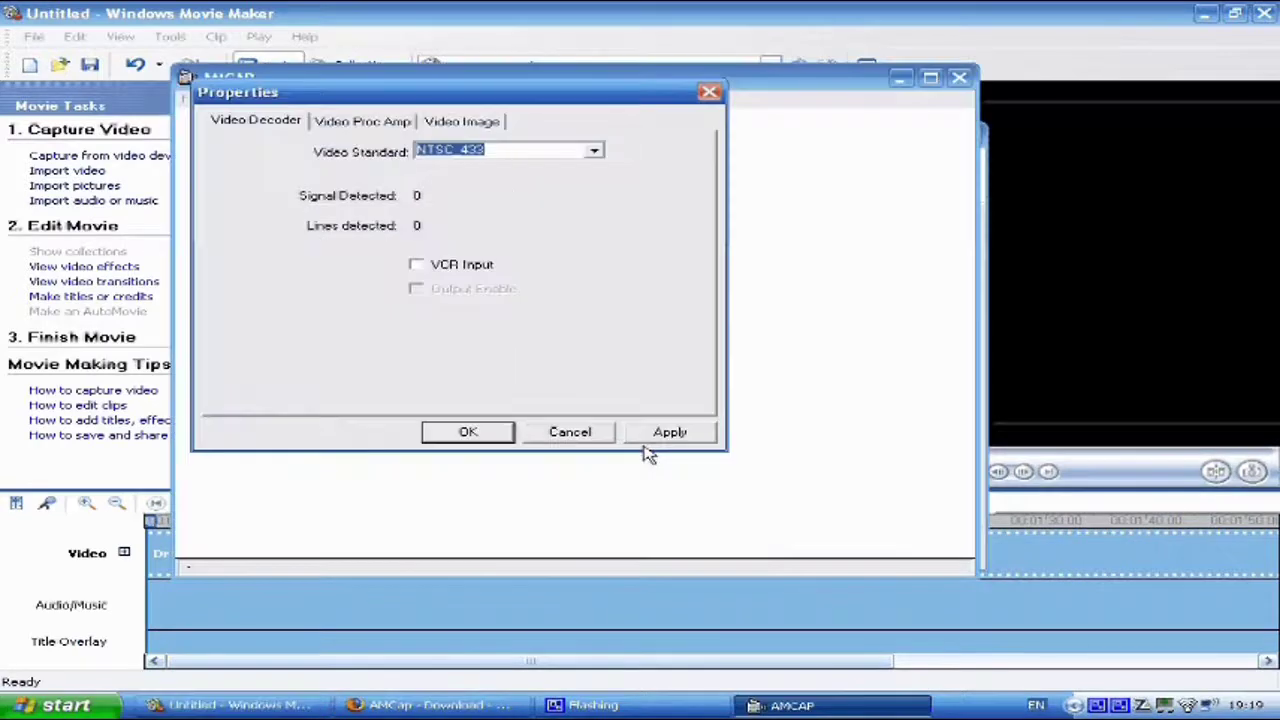
left_click(595, 152)
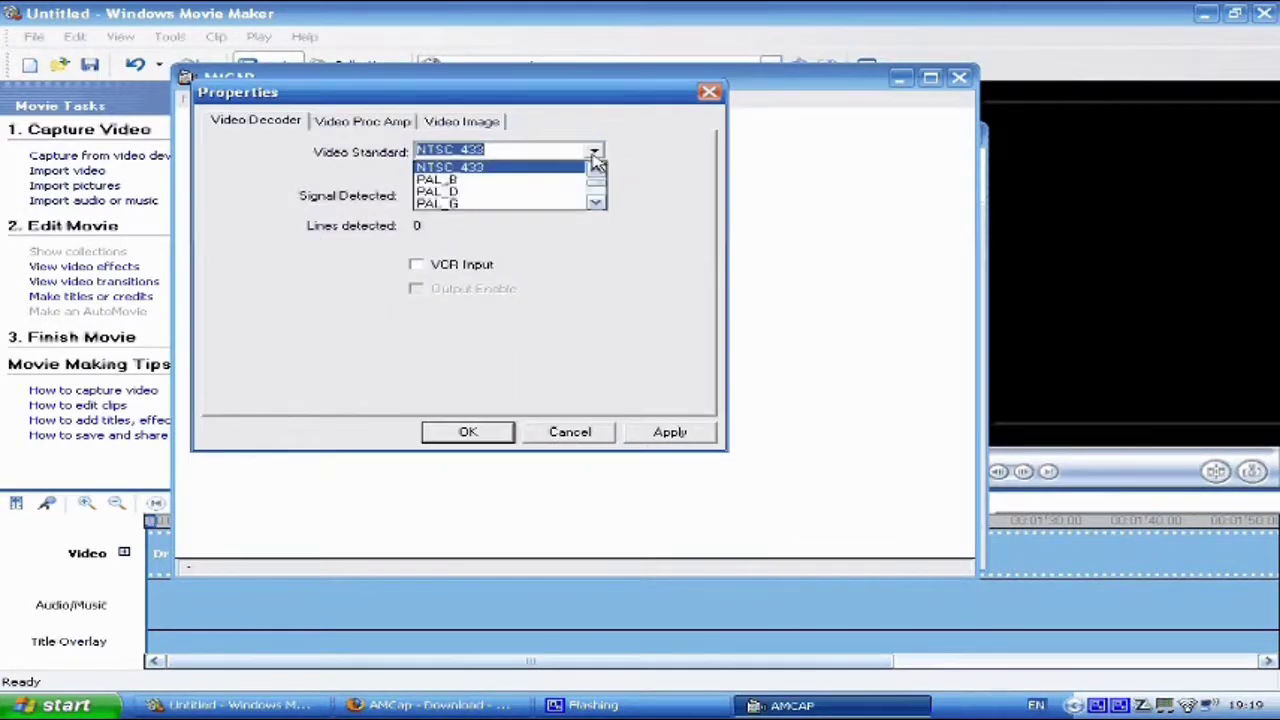
left_click(596, 172)
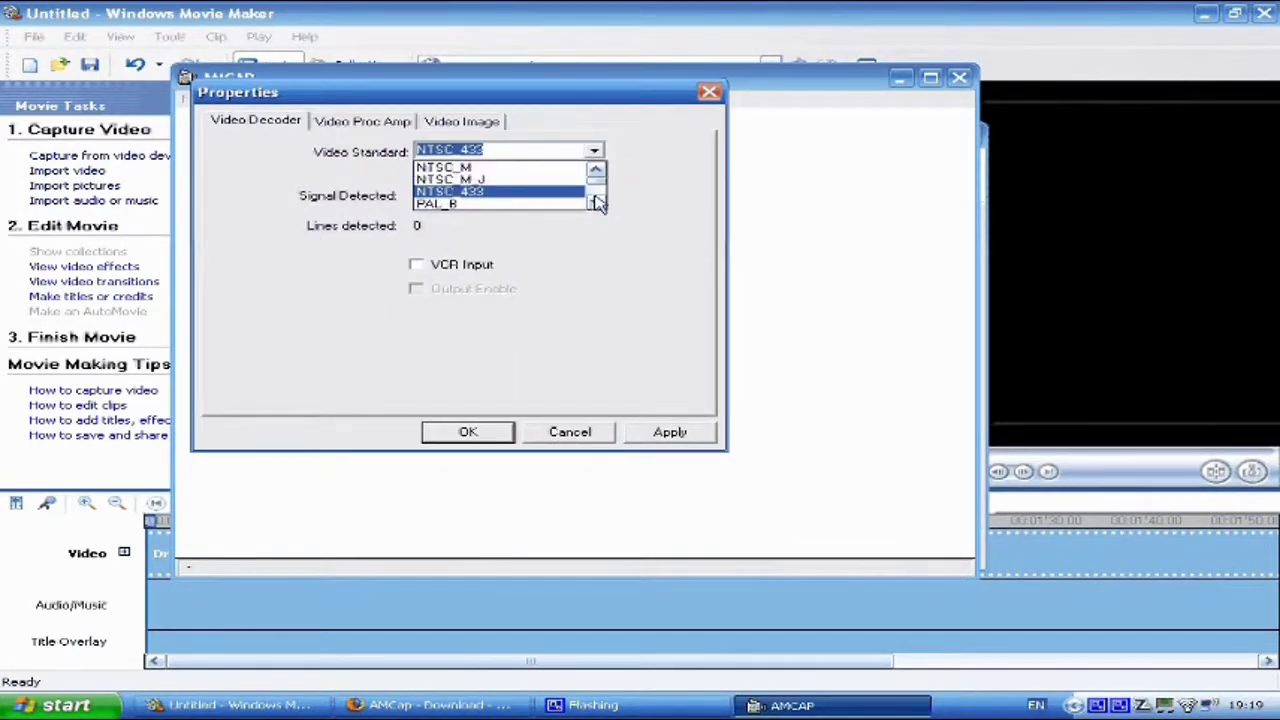
left_click(595, 200)
left_click(596, 202)
left_click(596, 203)
left_click(596, 203)
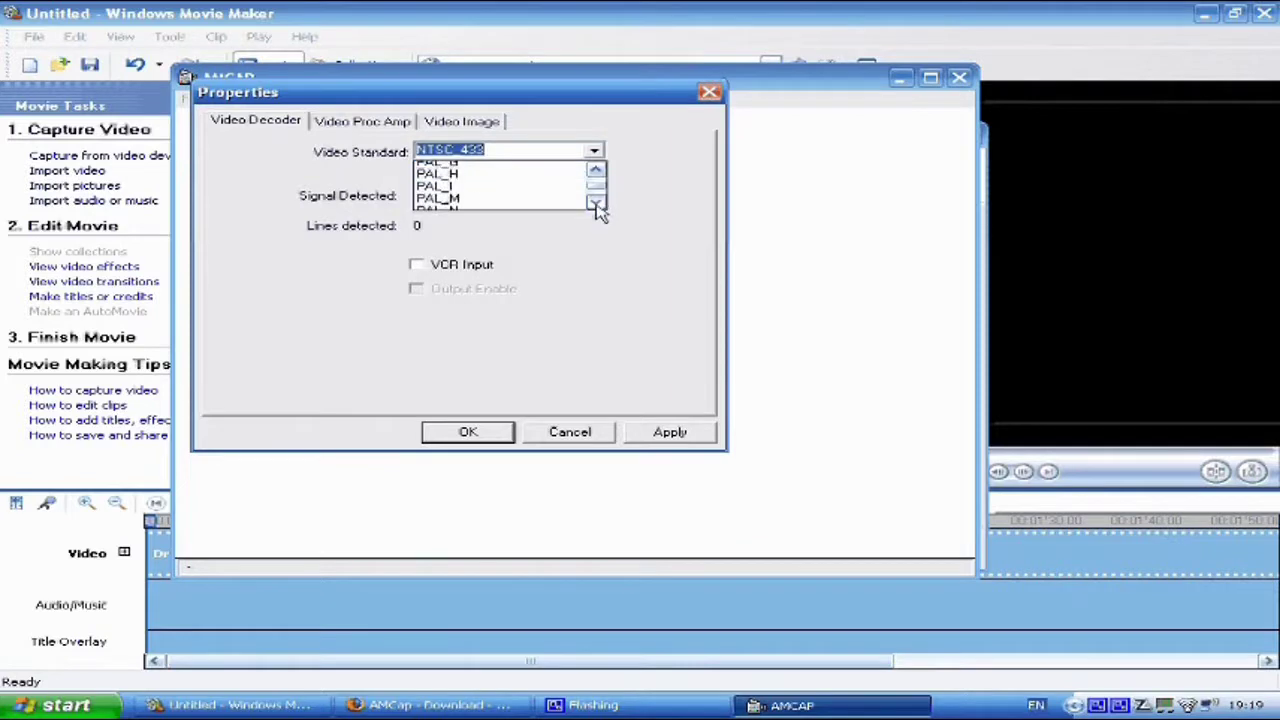
left_click(596, 203)
left_click(596, 203)
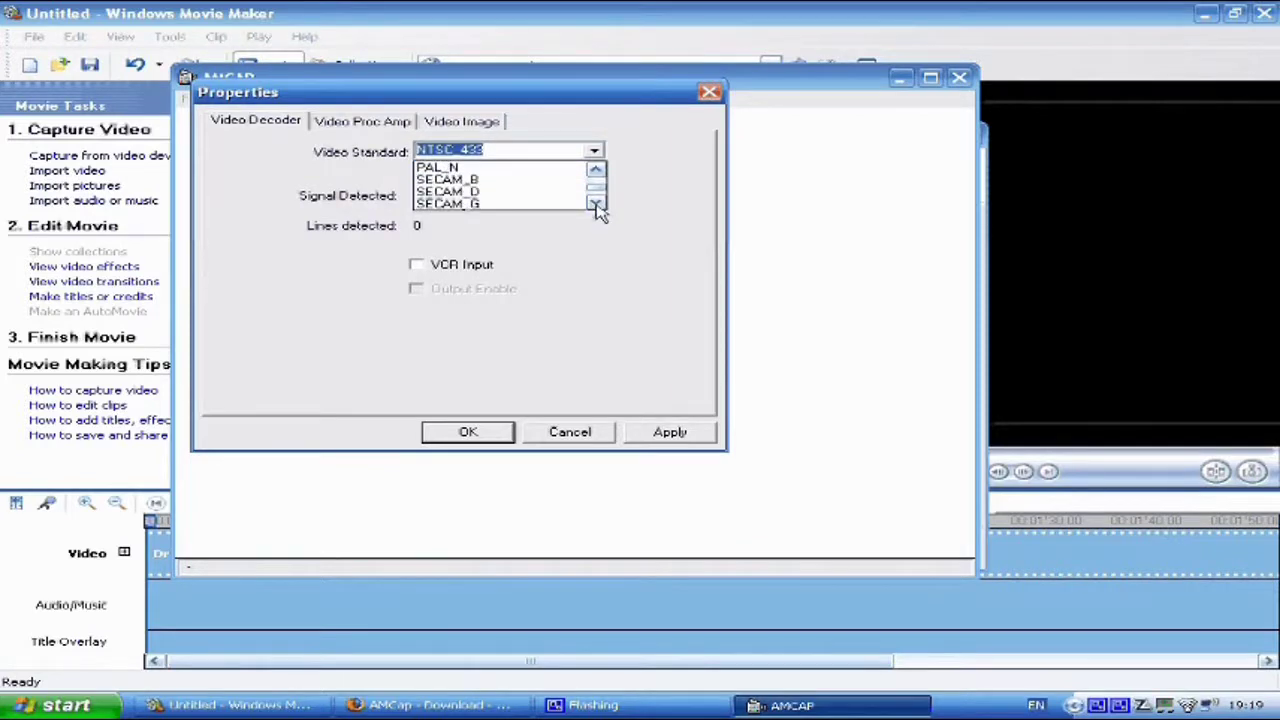
left_click(493, 181)
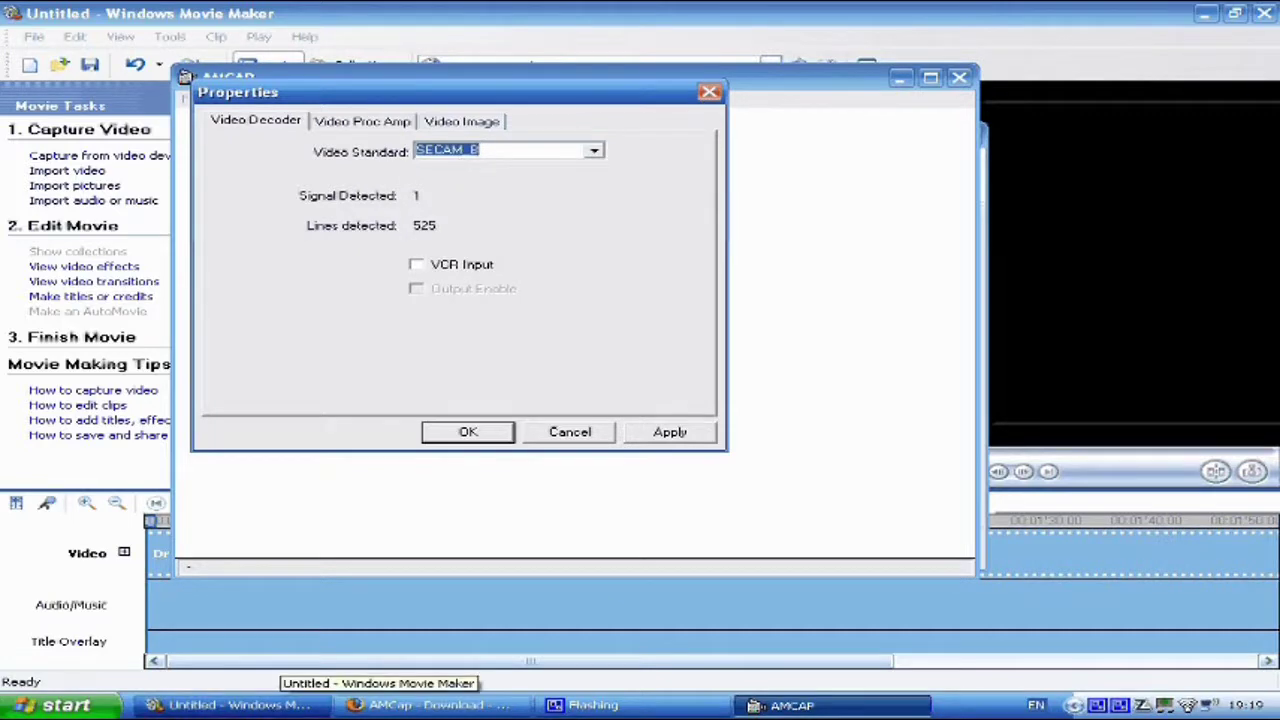
left_click(235, 705)
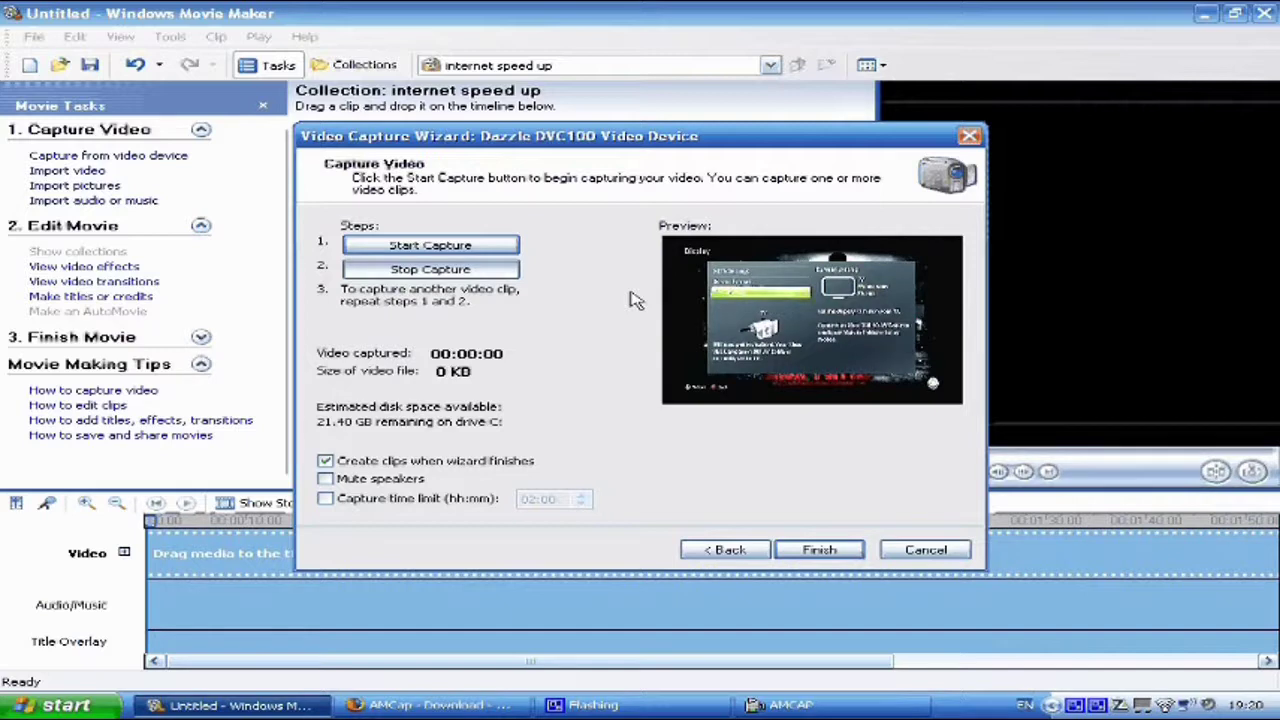
Capture a five-second 203 KB clip, then cancel the wizard without saving it
left_click(414, 252)
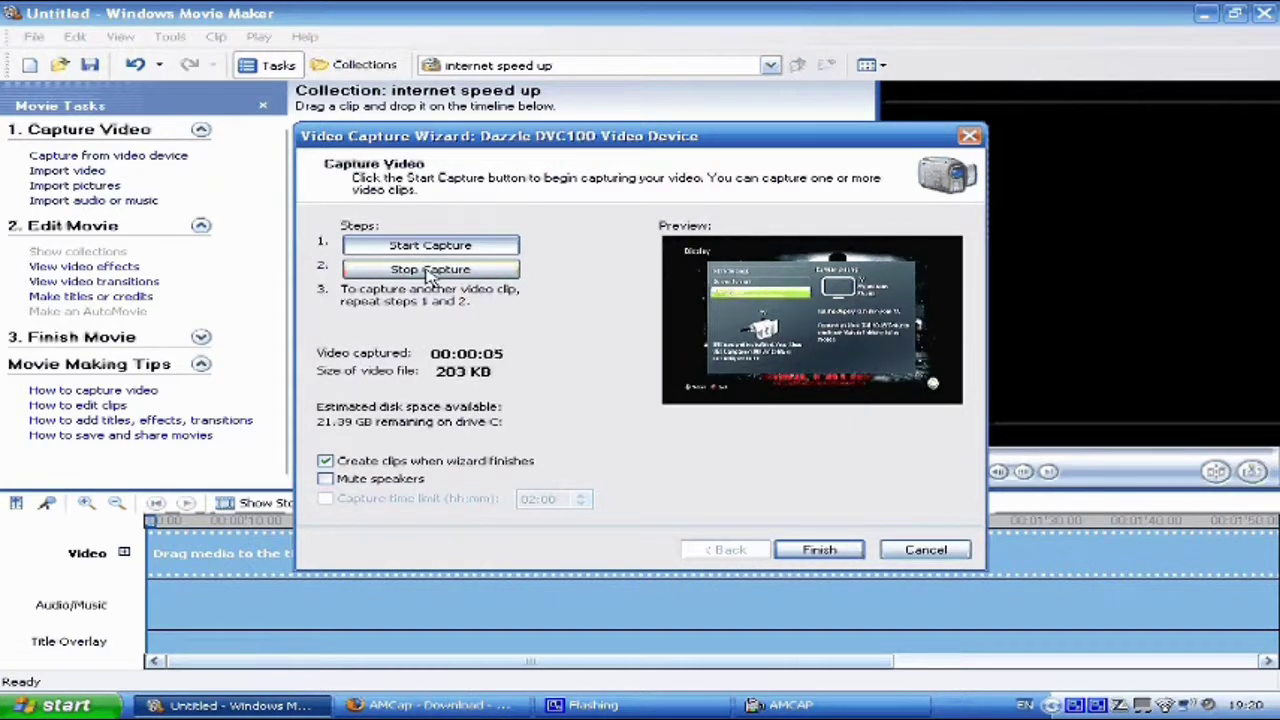
left_click(430, 270)
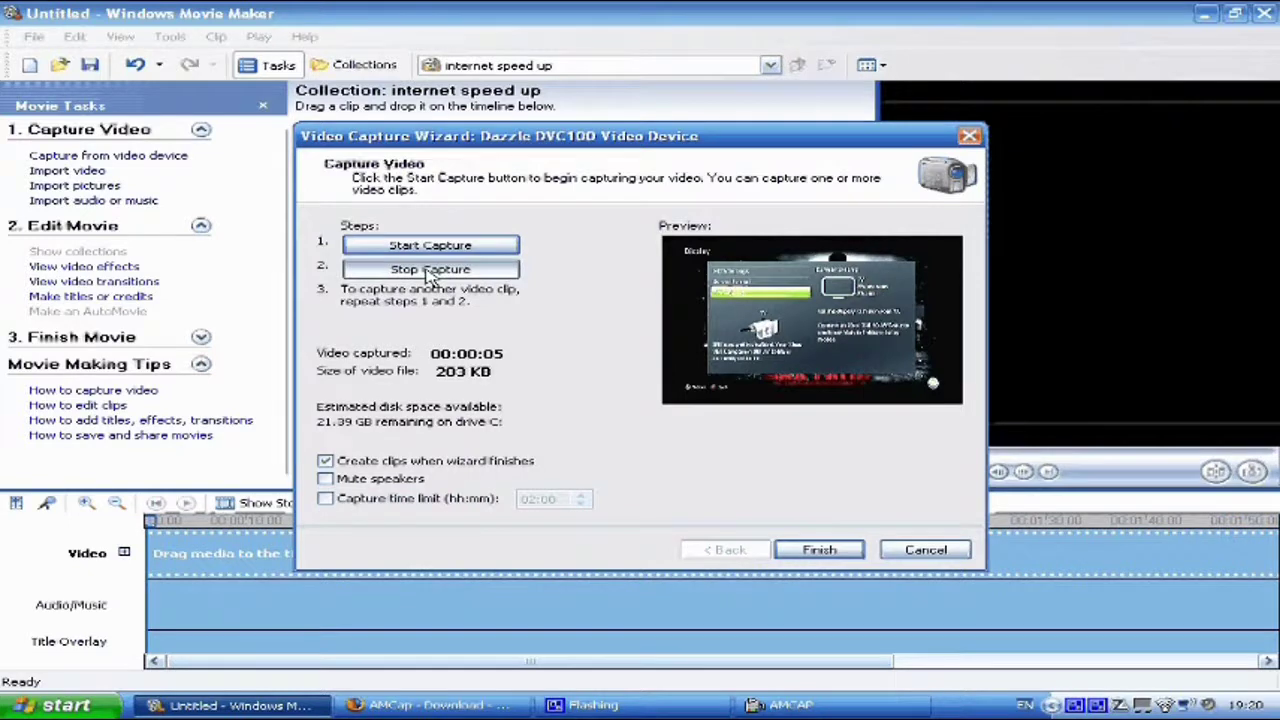
left_click(888, 553)
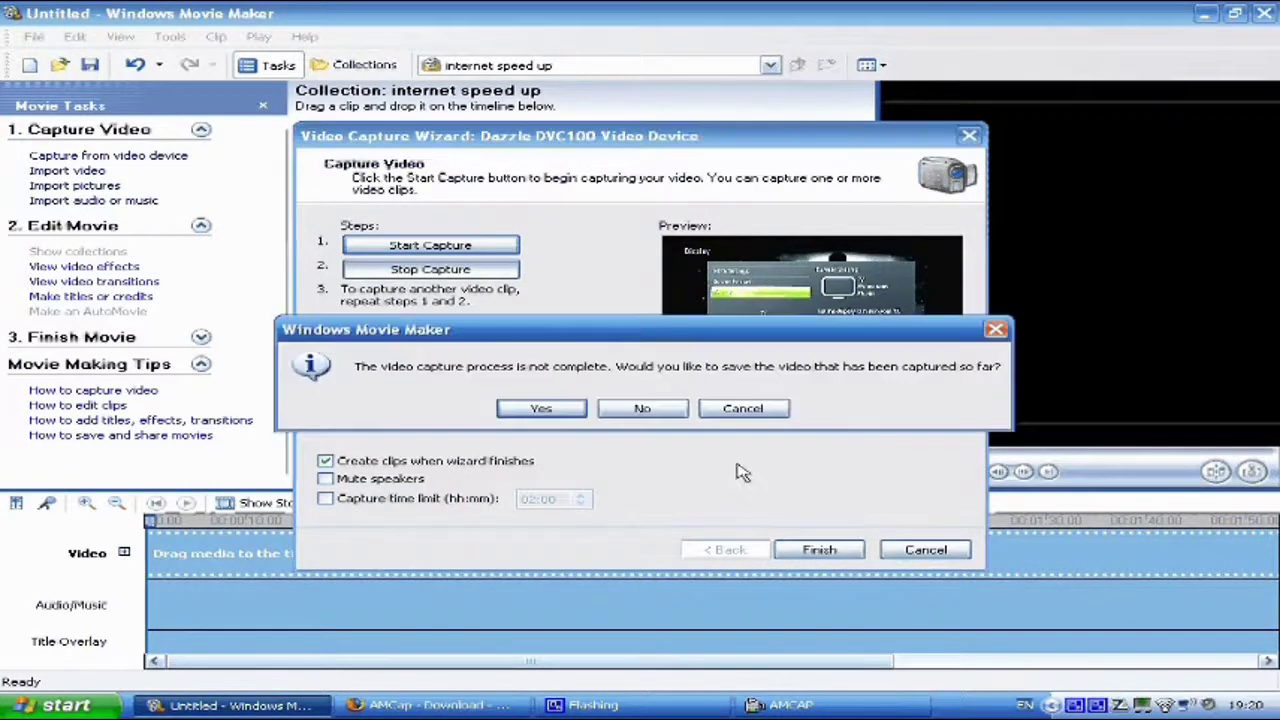
left_click(642, 407)
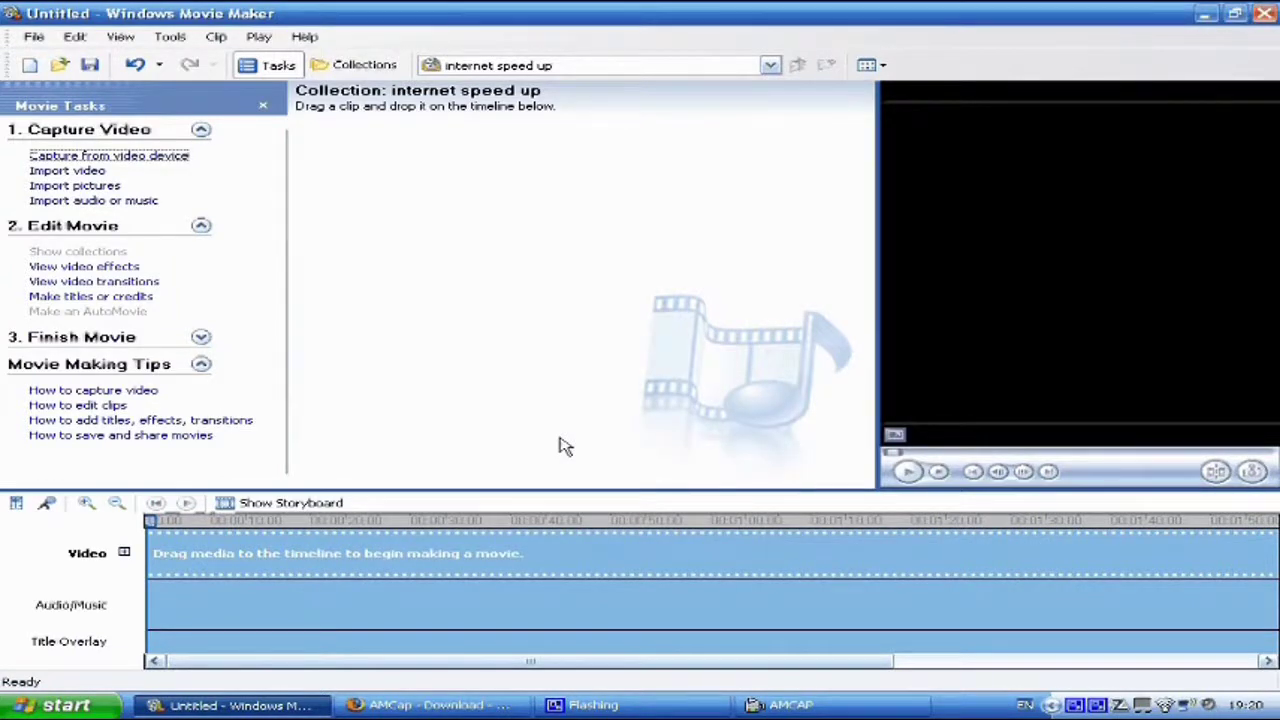
Open right-click menus on the taskbar's notification area and pick an entry
right_click(1085, 700)
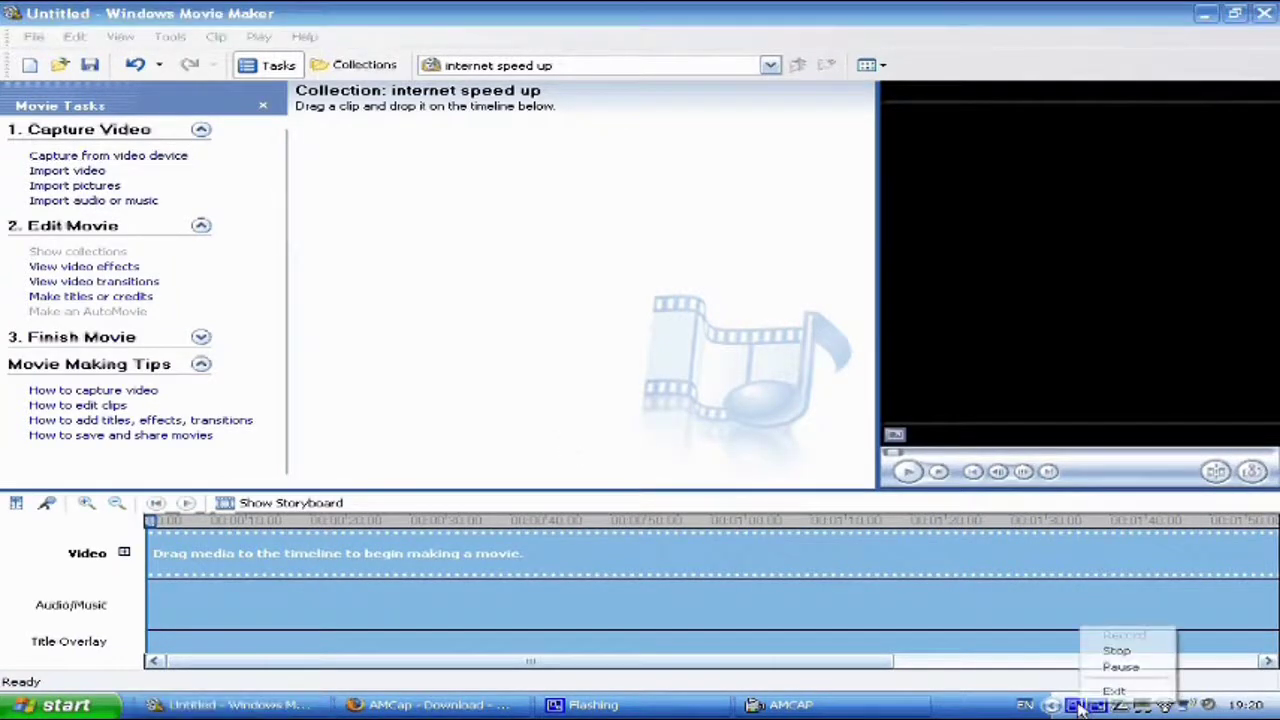
left_click(1113, 653)
right_click(1075, 705)
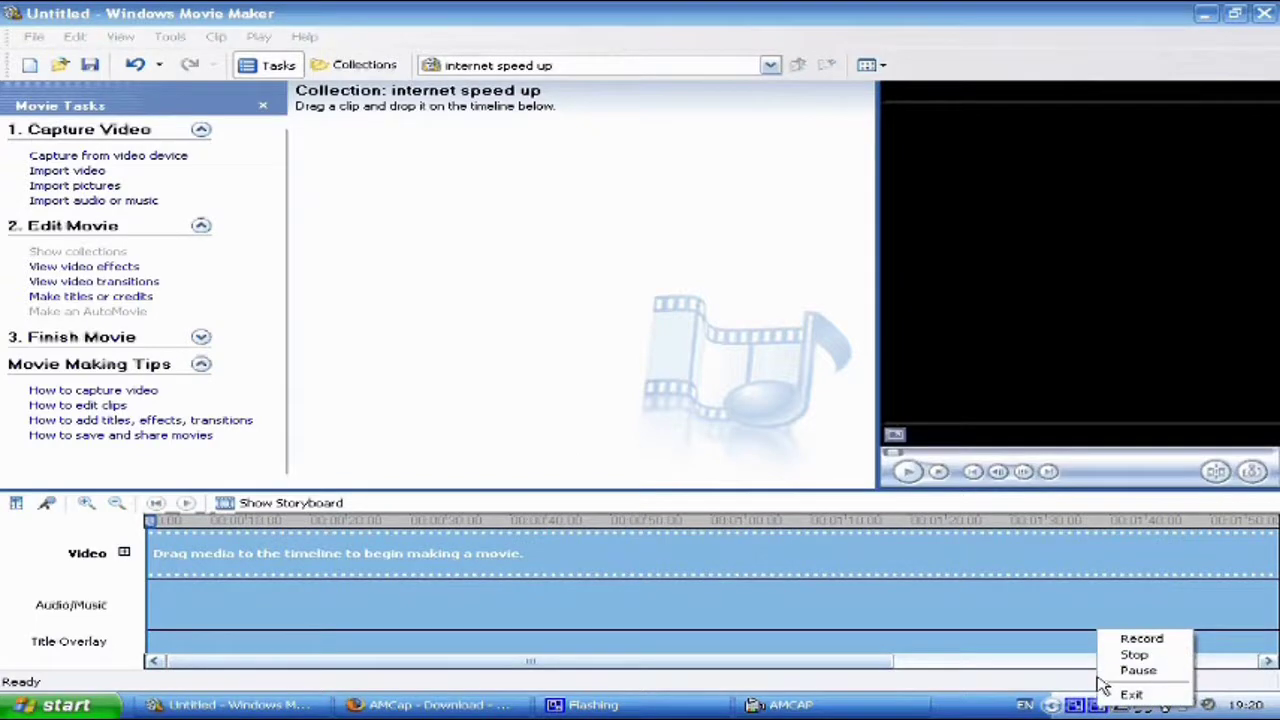